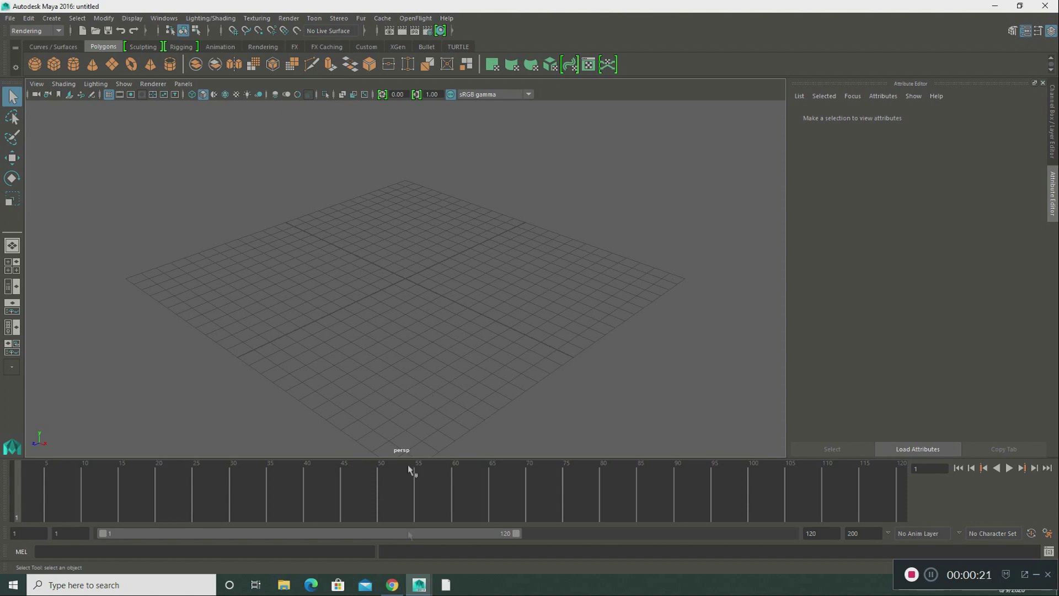
Switch from Maya to the Light Years Animation Studio website in Chrome
{"action": "left_click", "coordinate": [392, 586]}
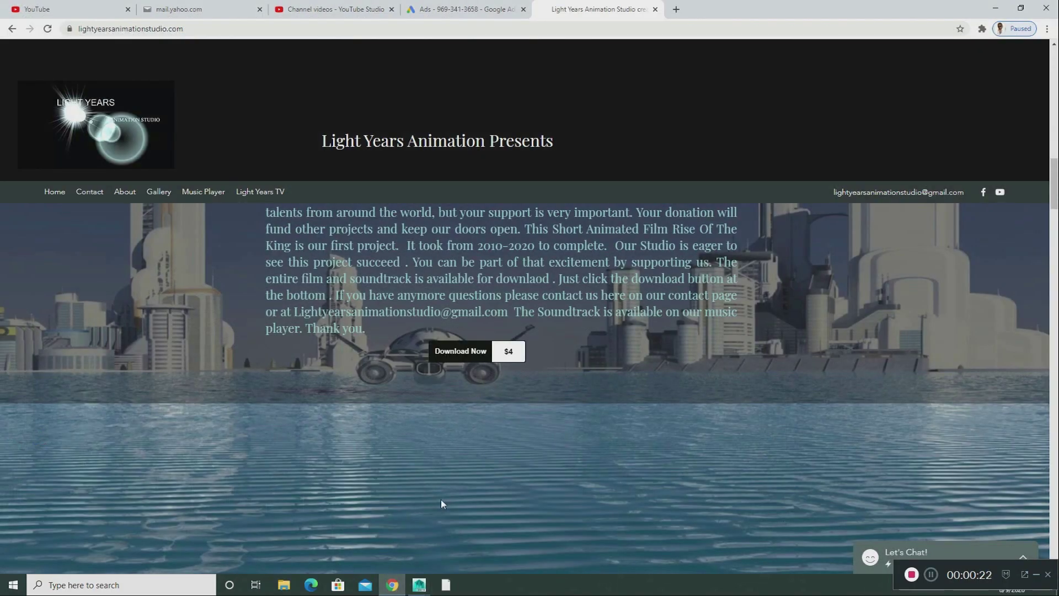
{"action": "scroll", "coordinate": [443, 464], "scroll_direction": "up", "scroll_amount": 15}
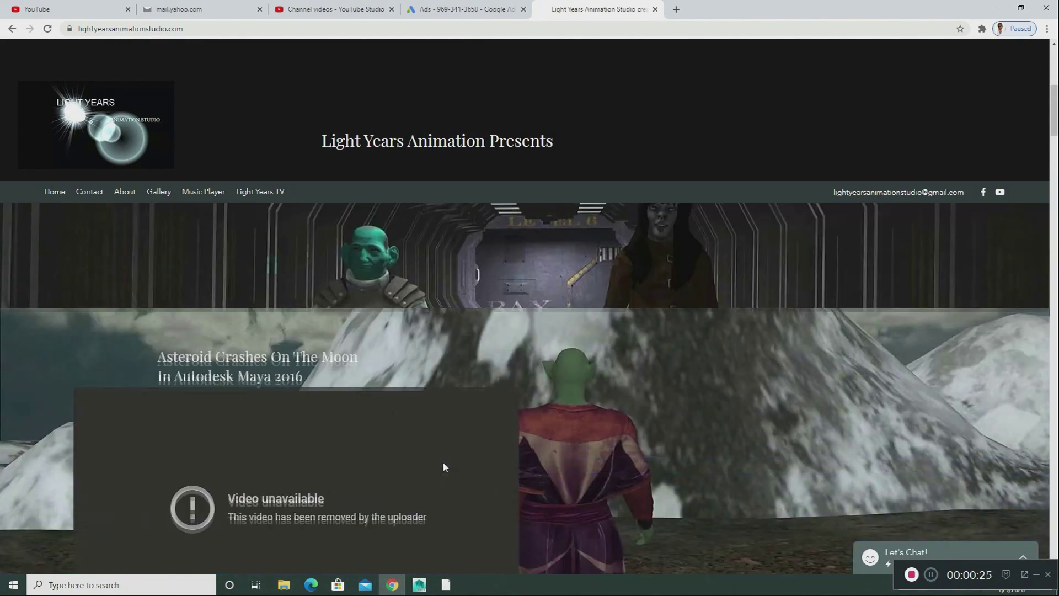
{"action": "scroll", "coordinate": [442, 466], "scroll_direction": "up", "scroll_amount": 2}
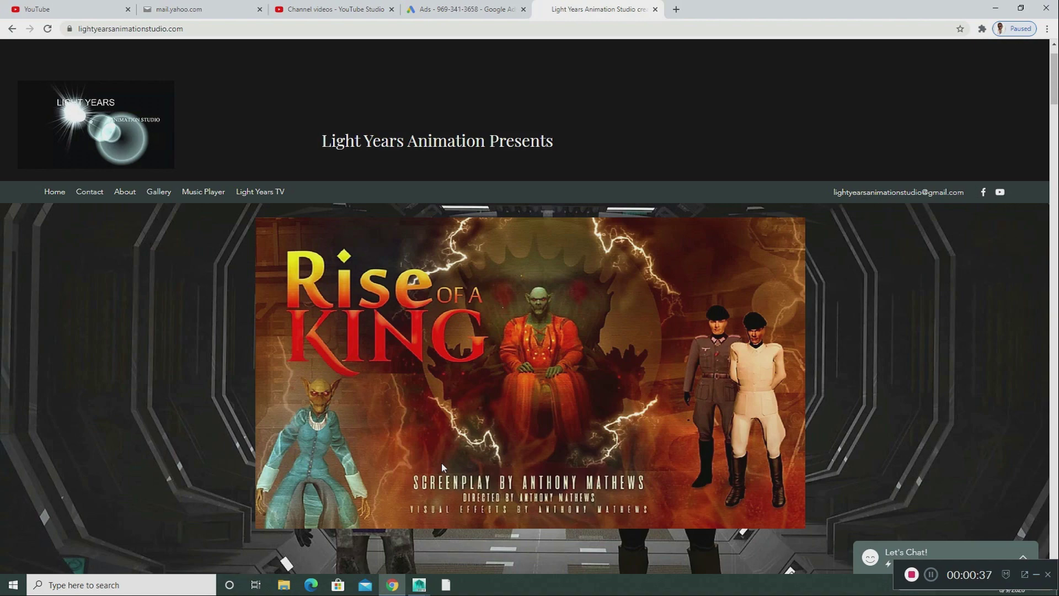
{"action": "scroll", "coordinate": [441, 462], "scroll_direction": "down", "scroll_amount": 5}
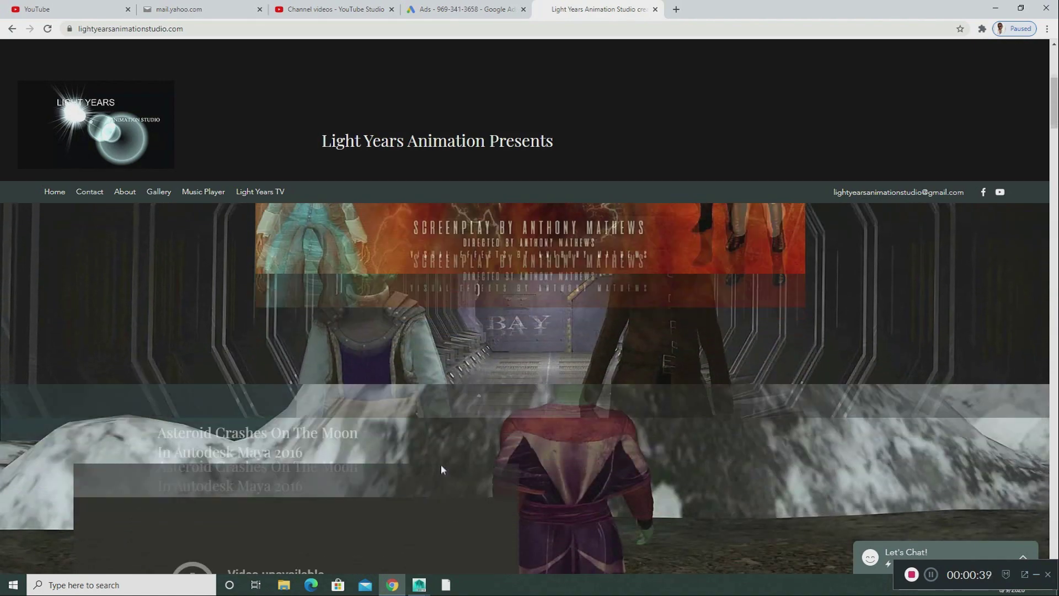
{"action": "scroll", "coordinate": [442, 469], "scroll_direction": "down", "scroll_amount": 6}
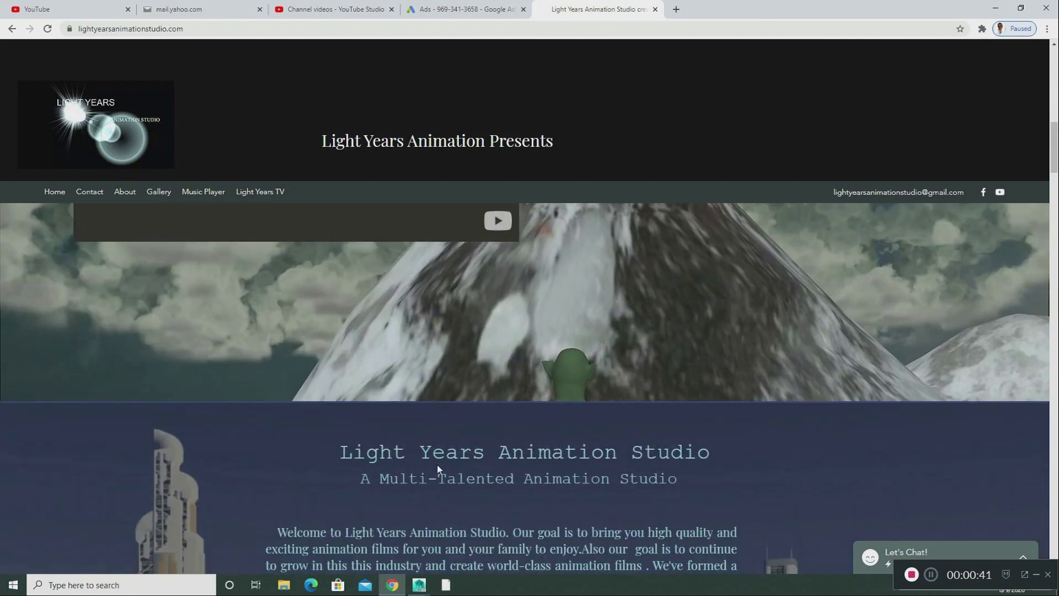
{"action": "scroll", "coordinate": [437, 465], "scroll_direction": "down", "scroll_amount": 5}
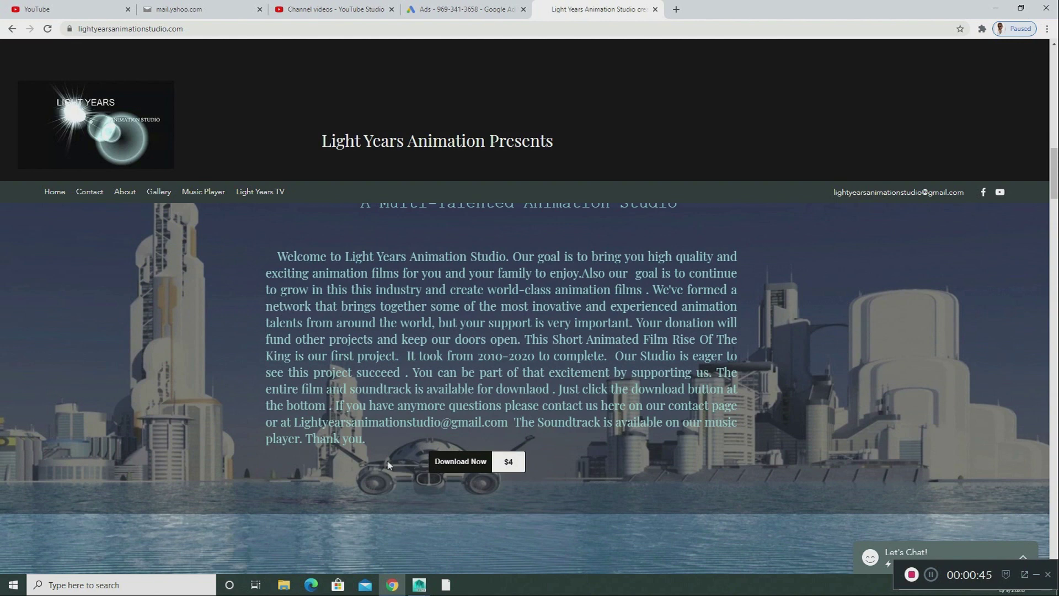
{"action": "left_click", "coordinate": [472, 463]}
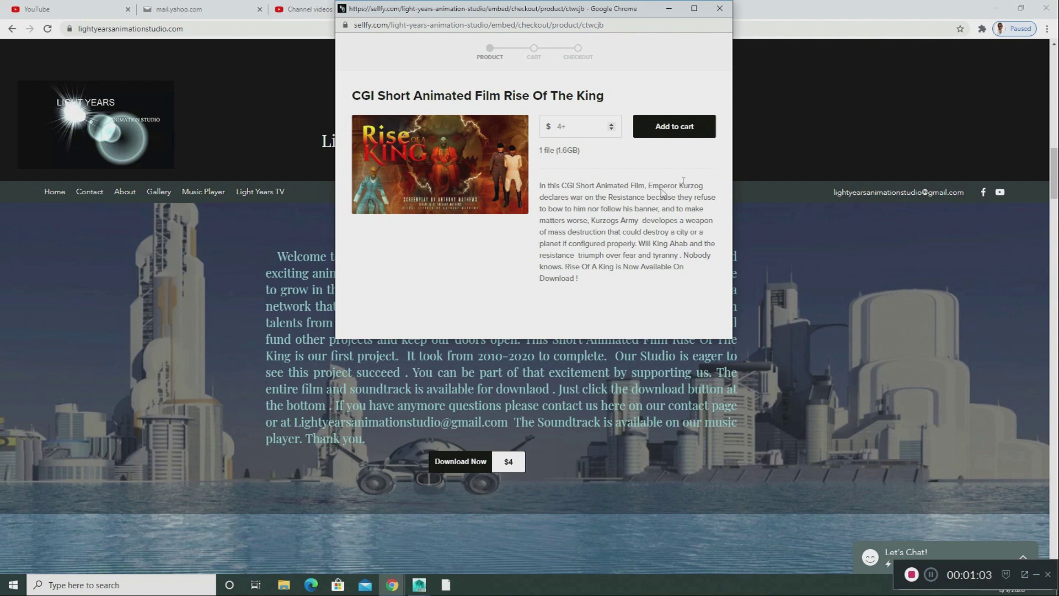
Return from the checkout window to the studio site and go to its Gallery page
{"action": "left_click", "coordinate": [236, 239]}
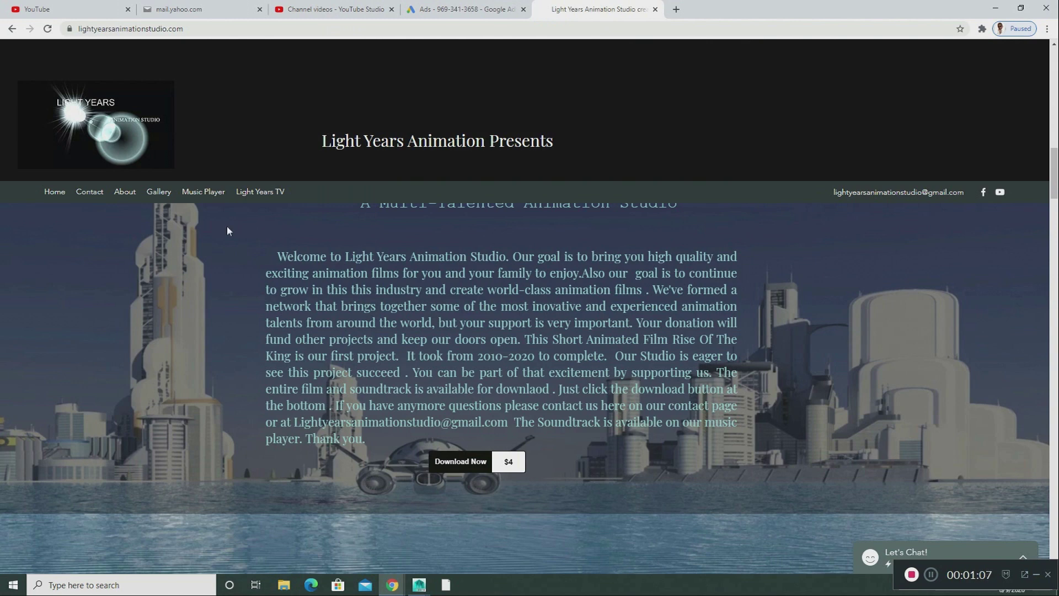
{"action": "left_click", "coordinate": [158, 195]}
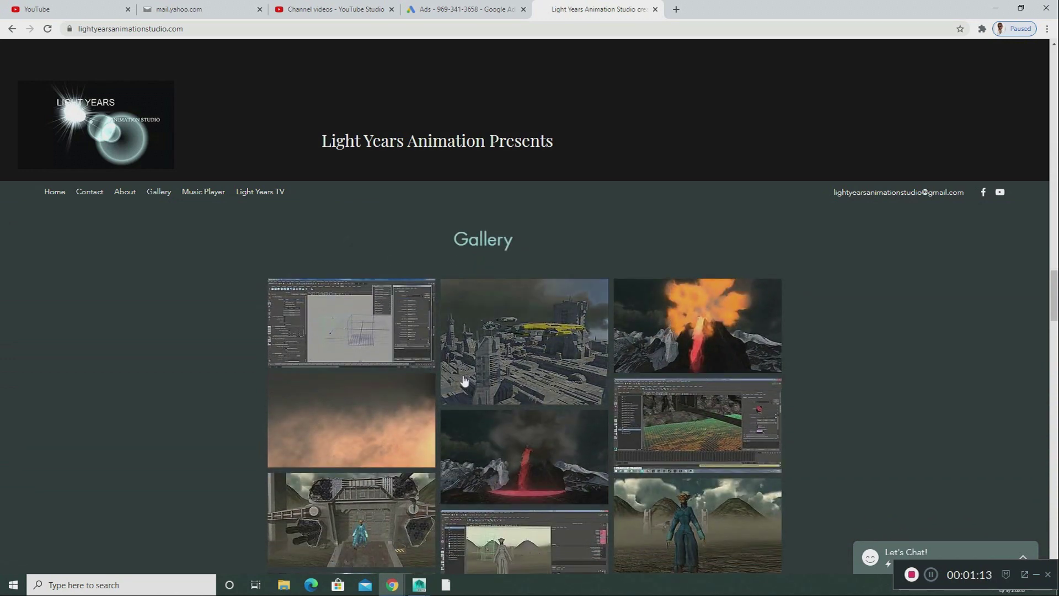
Scroll down through the Gallery's render thumbnails, then go to the Music Player page
{"action": "scroll", "coordinate": [464, 380], "scroll_direction": "down", "scroll_amount": 2}
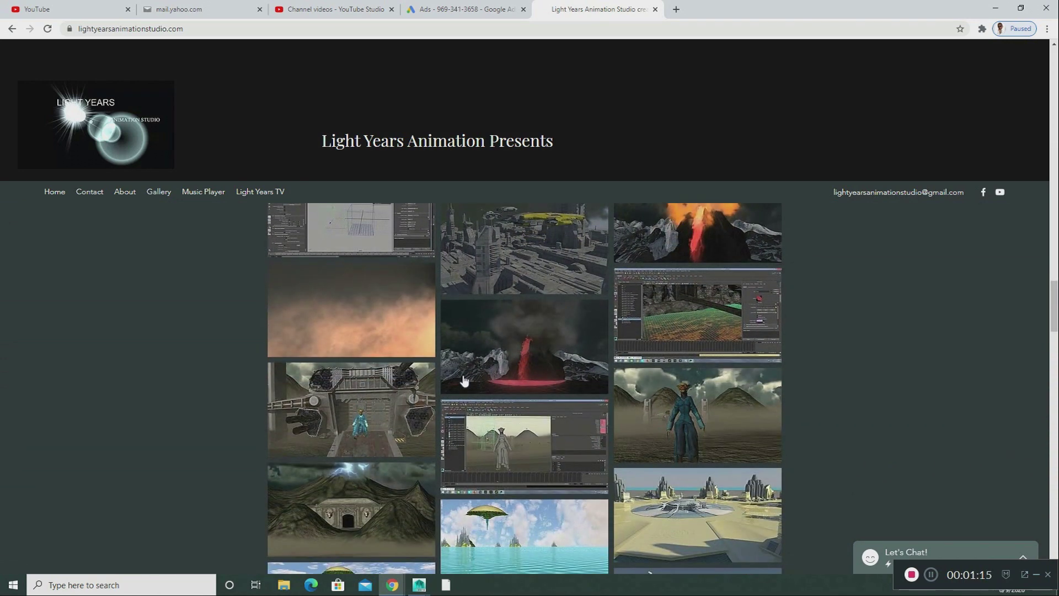
{"action": "scroll", "coordinate": [464, 380], "scroll_direction": "down", "scroll_amount": 1}
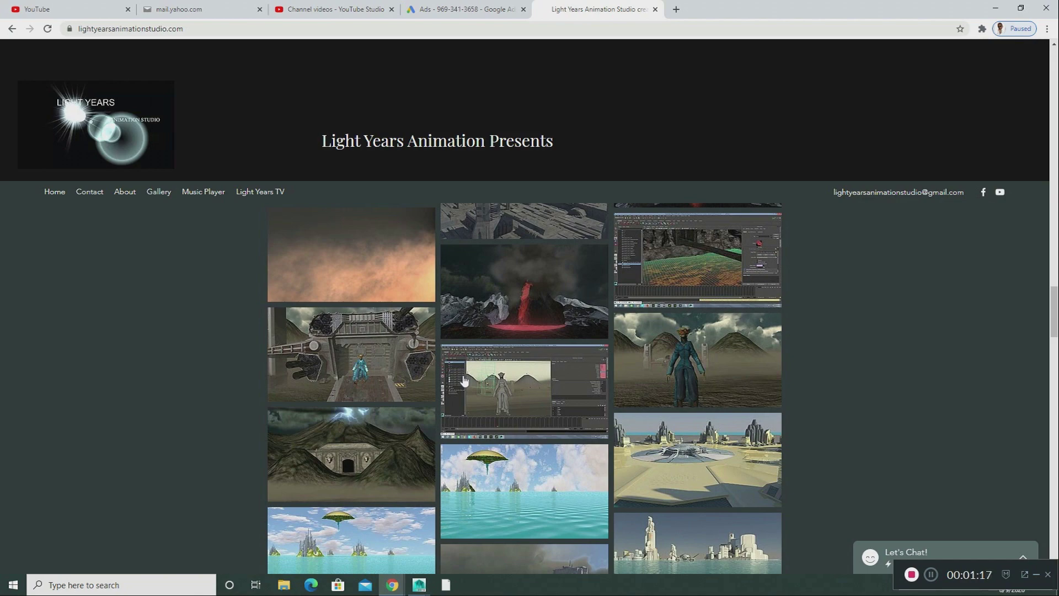
{"action": "scroll", "coordinate": [464, 380], "scroll_direction": "down", "scroll_amount": 4}
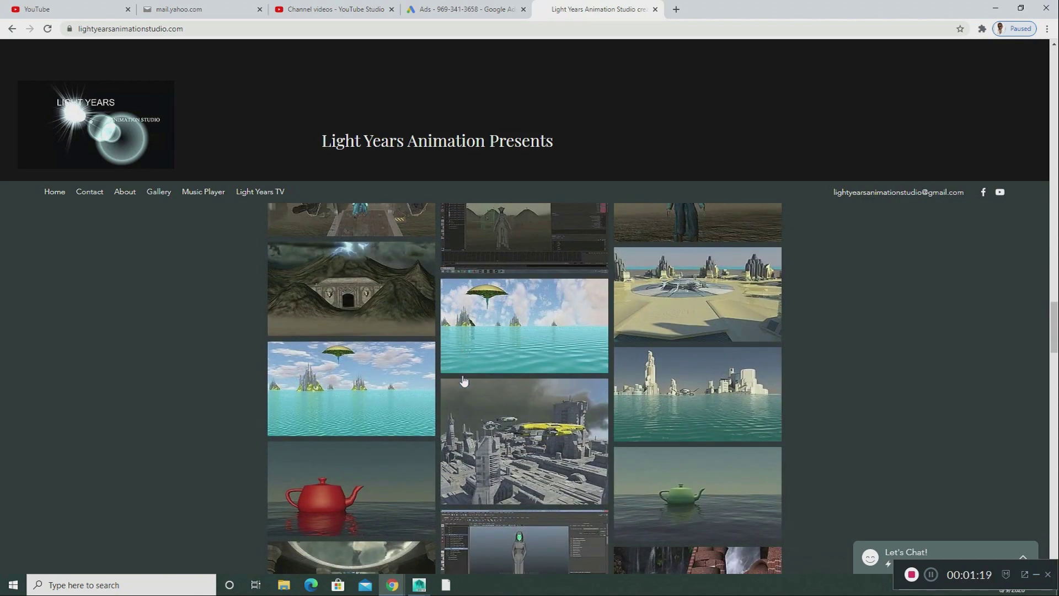
{"action": "scroll", "coordinate": [463, 381], "scroll_direction": "down", "scroll_amount": 3}
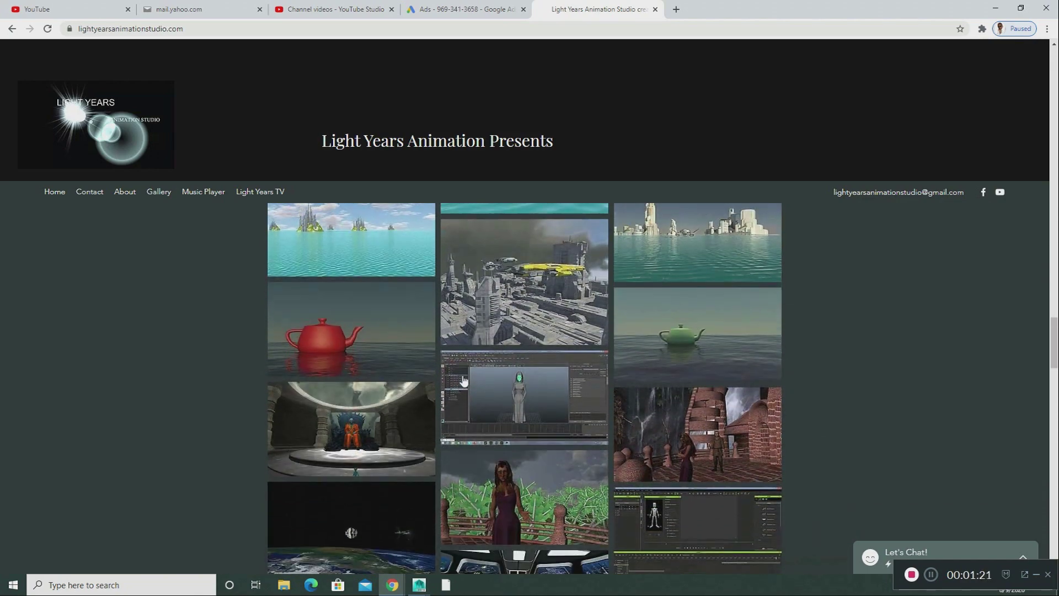
{"action": "scroll", "coordinate": [464, 381], "scroll_direction": "down", "scroll_amount": 1}
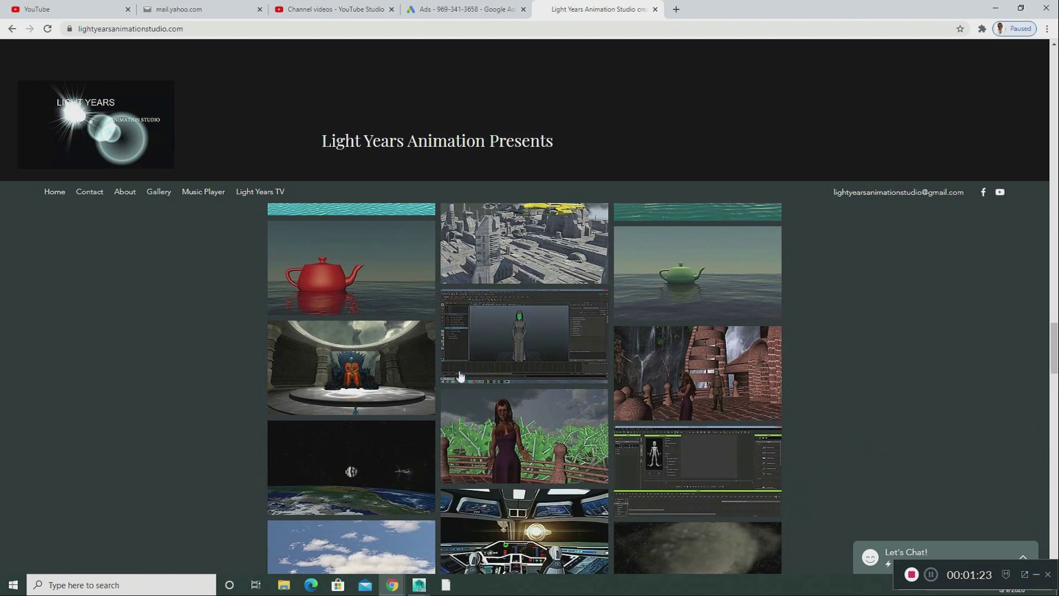
{"action": "left_click", "coordinate": [201, 193]}
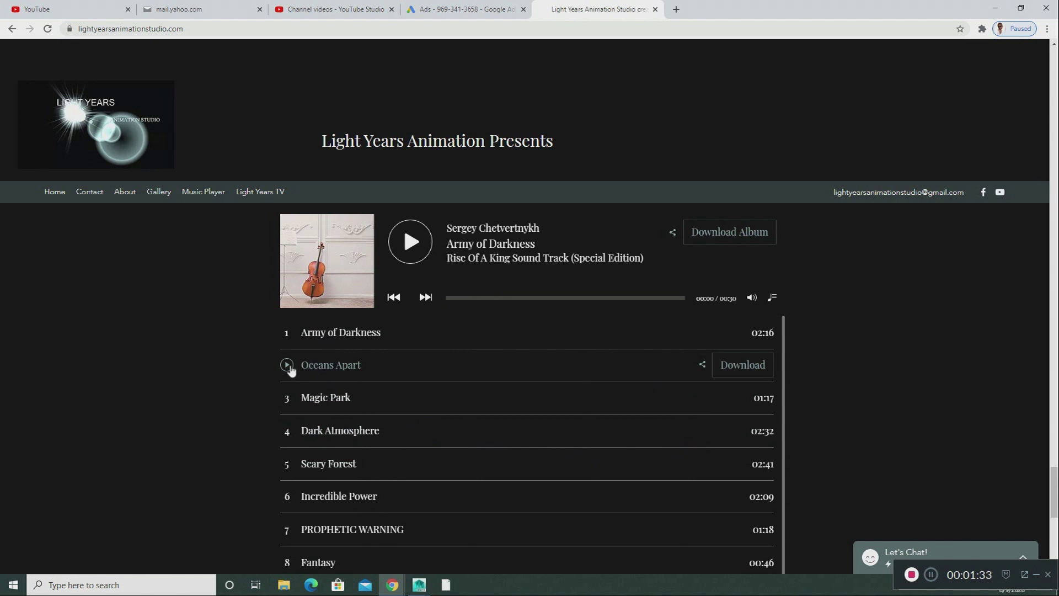
Play the Oceans Apart track briefly, pause it, and scroll back up the page
{"action": "left_click", "coordinate": [287, 367]}
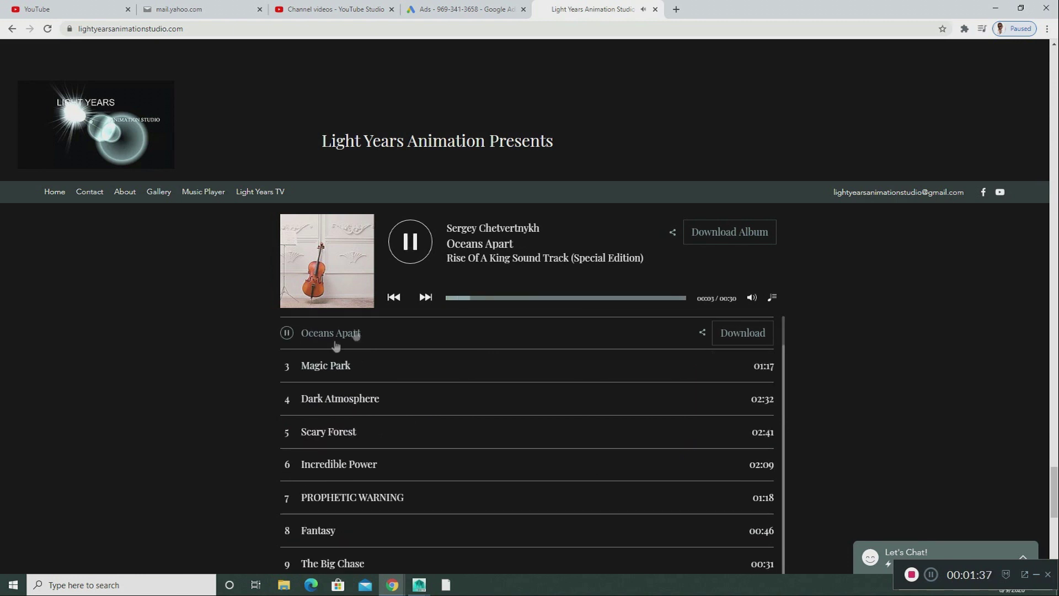
{"action": "left_click", "coordinate": [407, 250]}
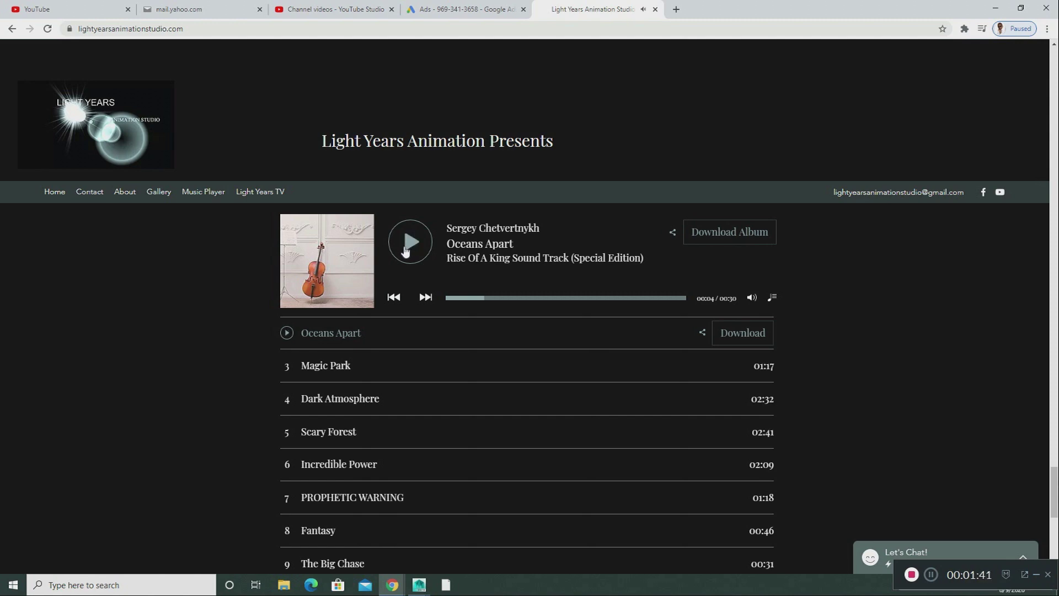
{"action": "scroll", "coordinate": [406, 251], "scroll_direction": "up", "scroll_amount": 3}
{"action": "scroll", "coordinate": [405, 250], "scroll_direction": "up", "scroll_amount": 10}
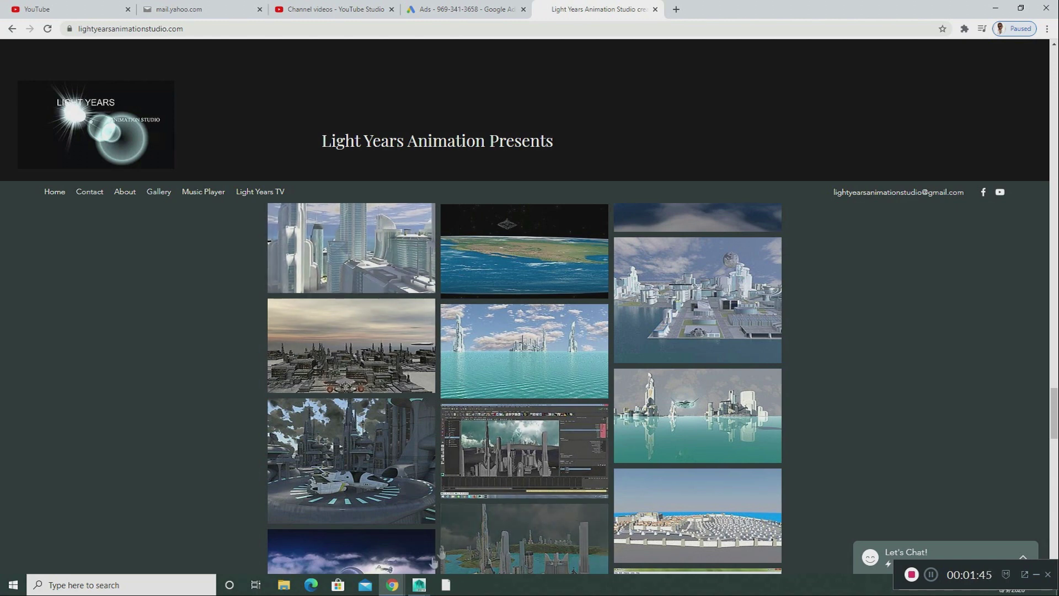
Bring the Maya window back to the front and open its File menu
{"action": "mouse_move", "coordinate": [422, 579]}
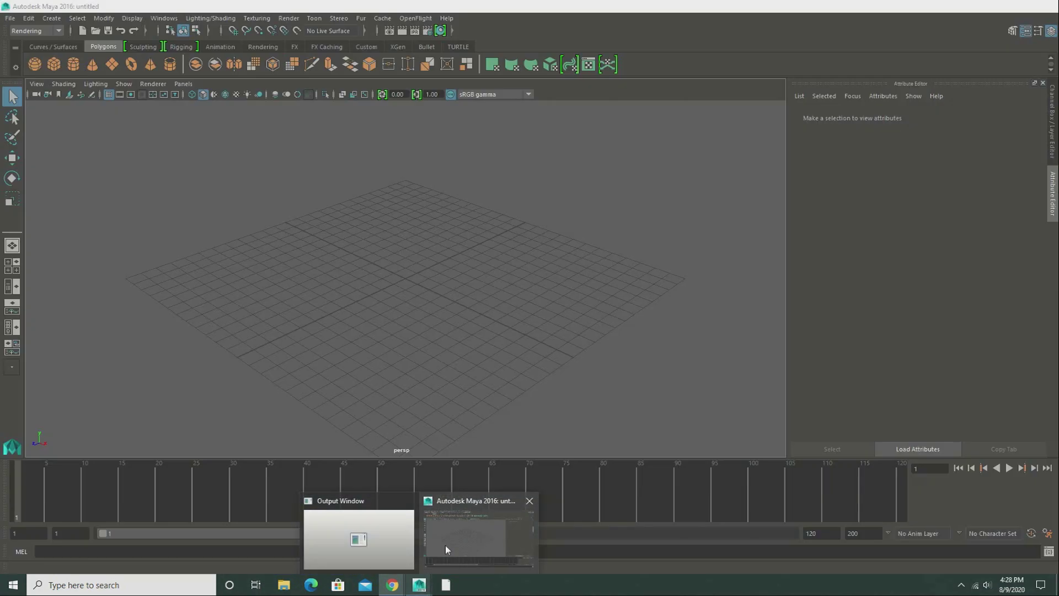
{"action": "left_click", "coordinate": [445, 545]}
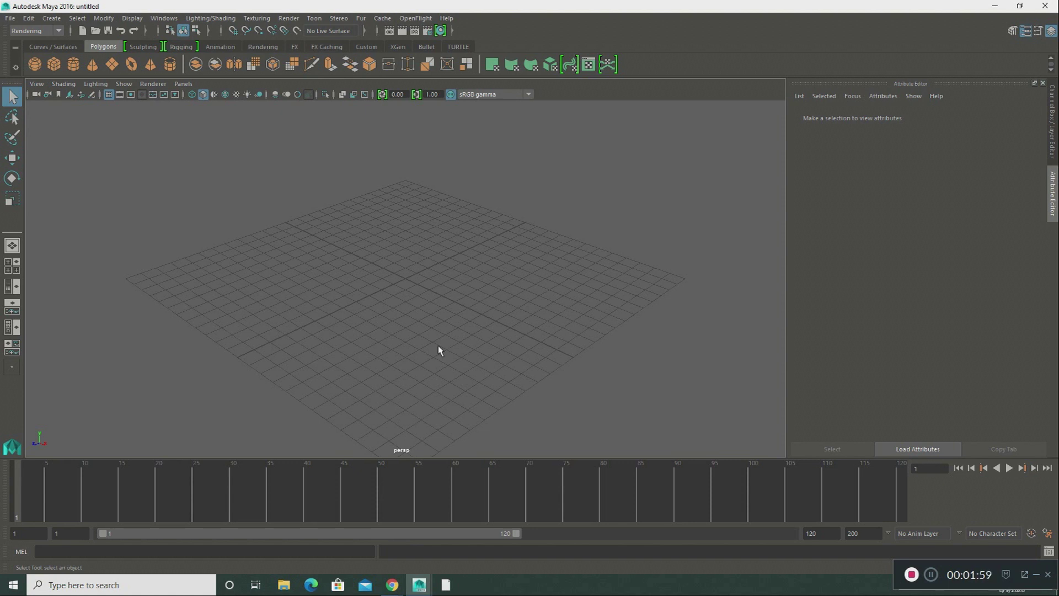
{"action": "left_click", "coordinate": [10, 19]}
Open Earth and moon metoere.ma from the Recent Files list
{"action": "mouse_move", "coordinate": [110, 361]}
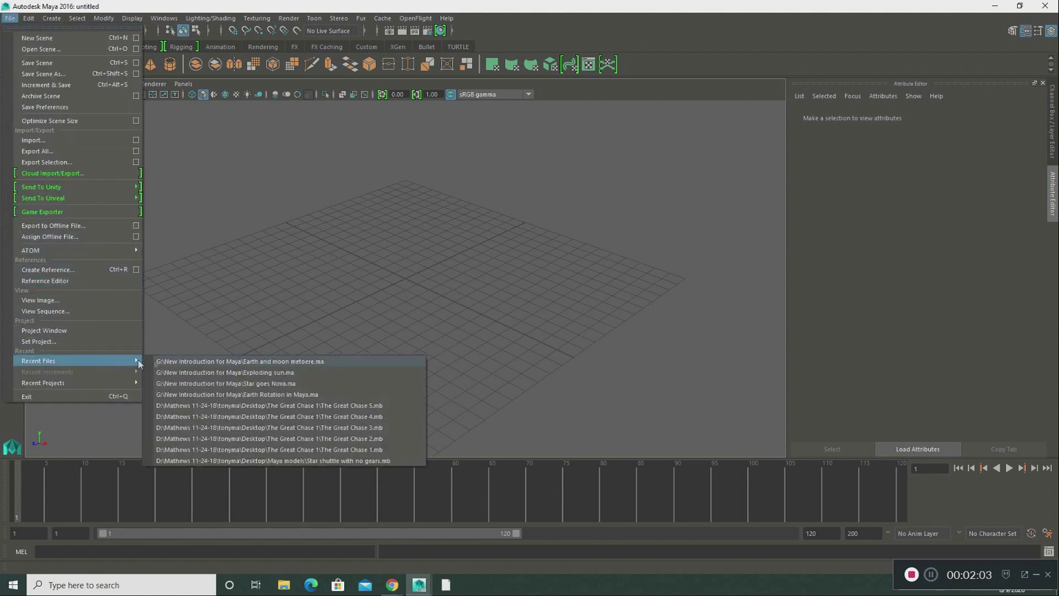
{"action": "left_click", "coordinate": [278, 361]}
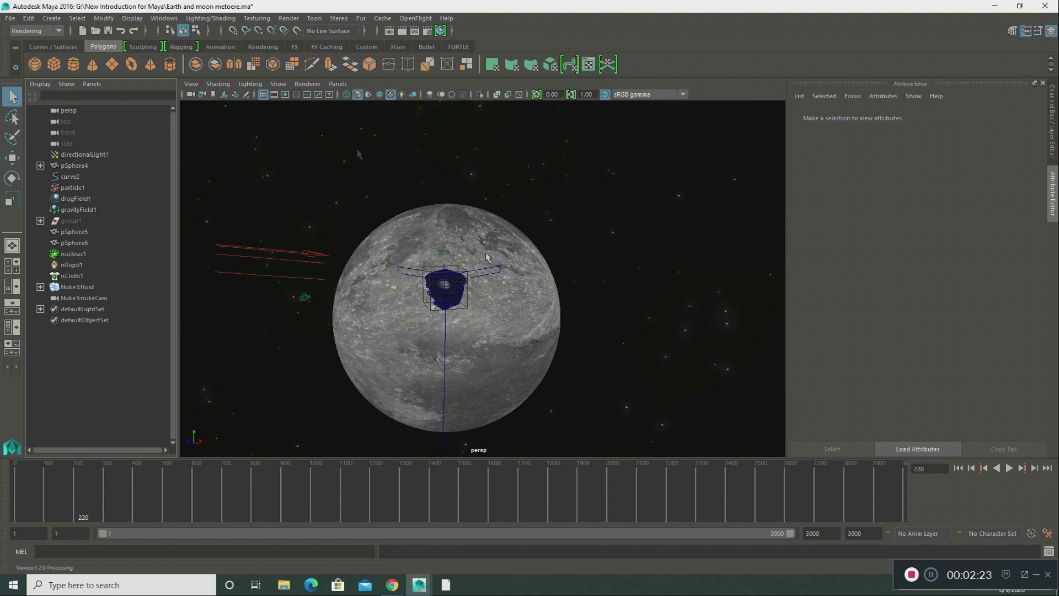
{"action": "left_click", "coordinate": [445, 349]}
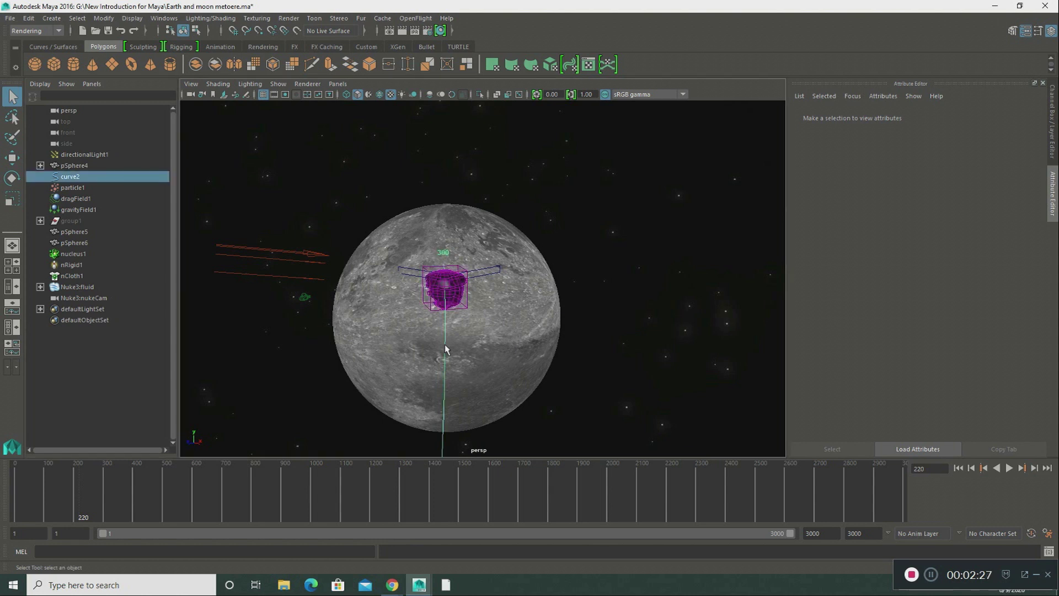
{"action": "left_click", "coordinate": [447, 286]}
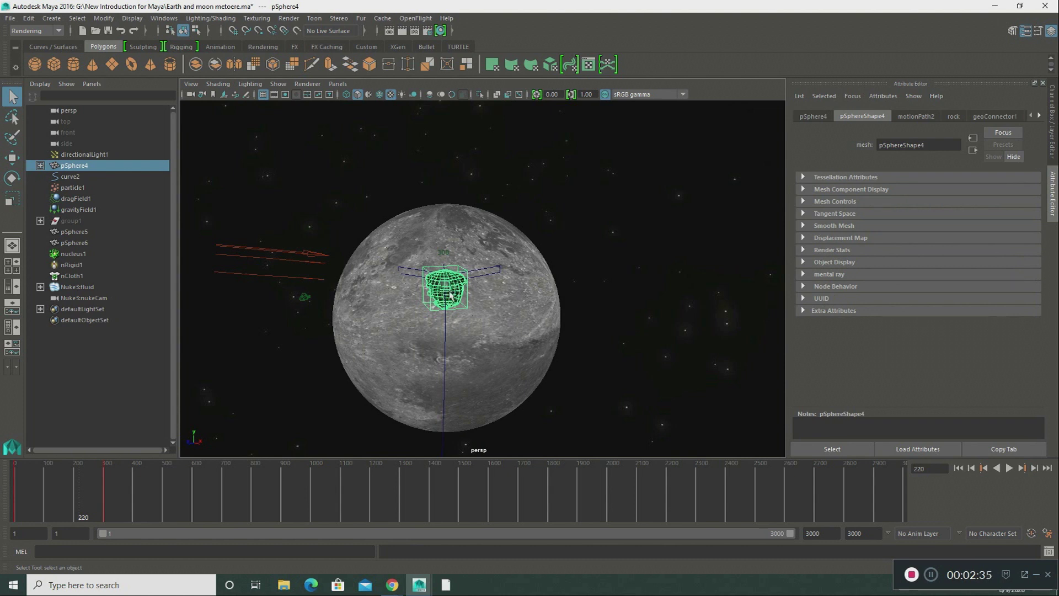
{"action": "left_click", "coordinate": [468, 240]}
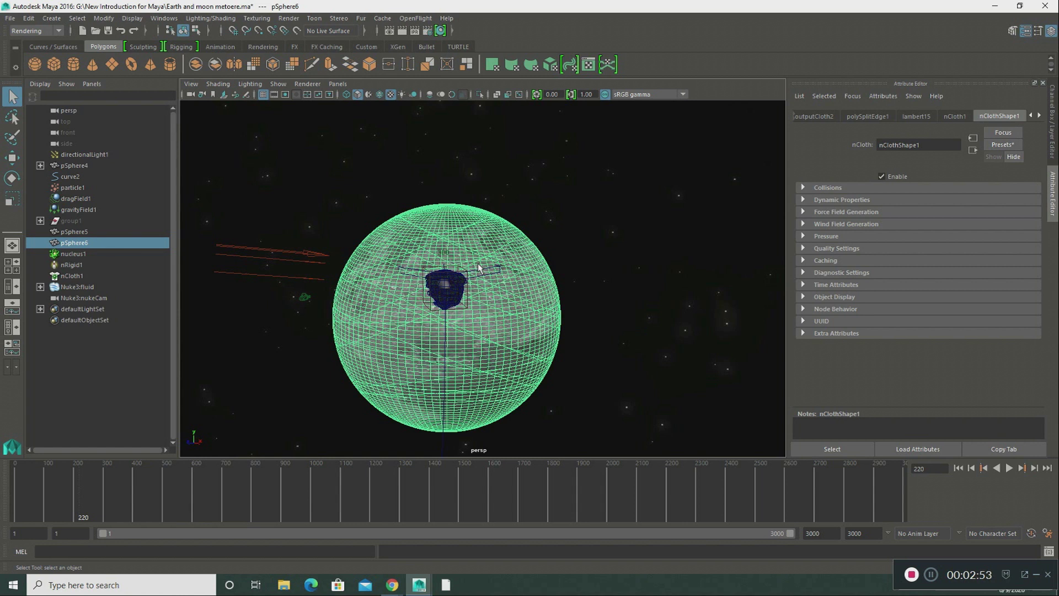
{"action": "left_click", "coordinate": [443, 297]}
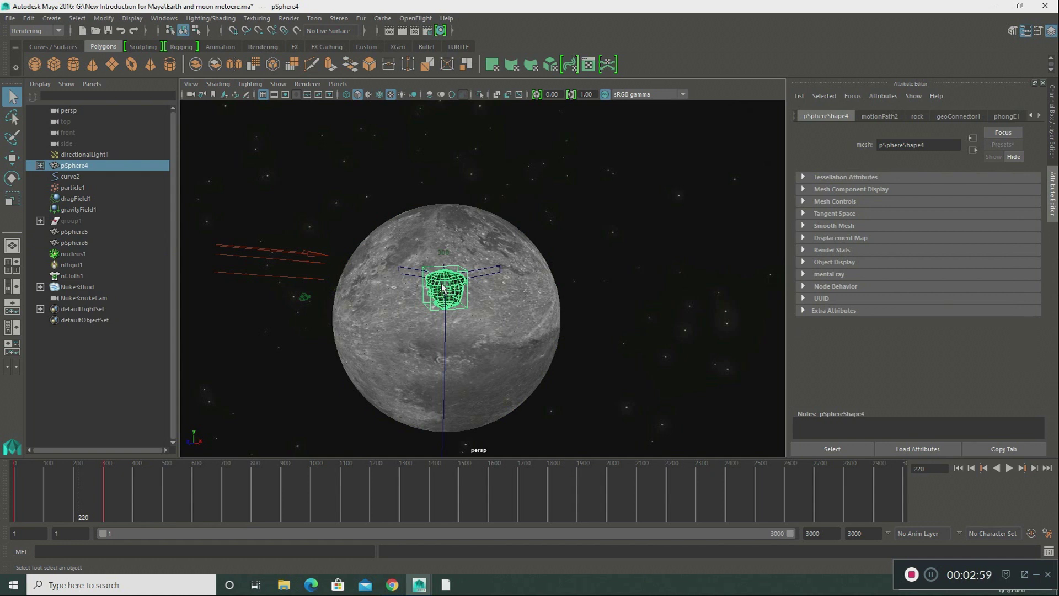
{"action": "left_click", "coordinate": [446, 238]}
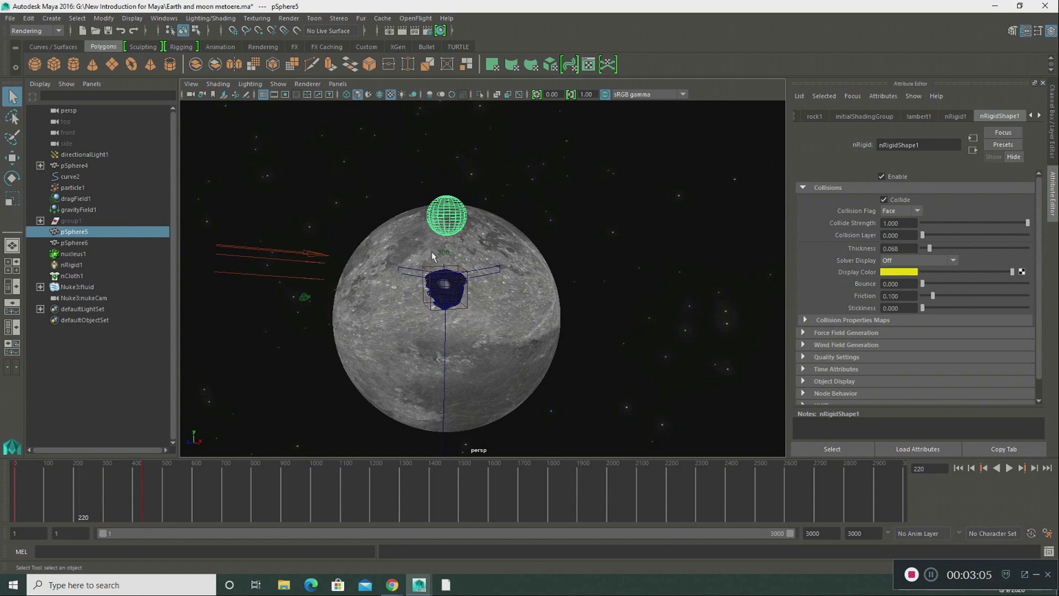
{"action": "left_click", "coordinate": [445, 293]}
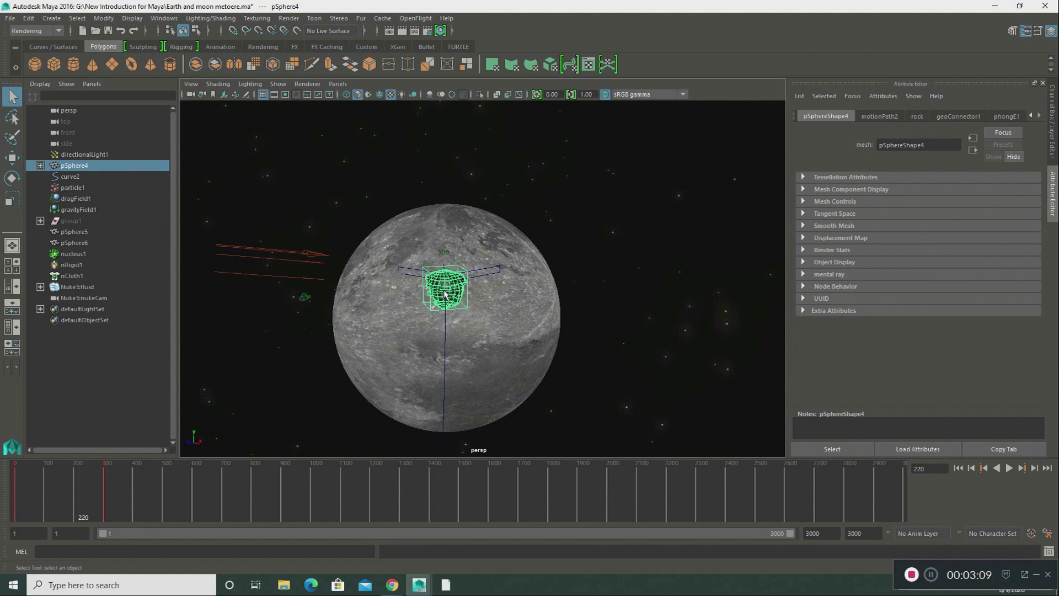
{"action": "left_click", "coordinate": [449, 233]}
{"action": "left_click", "coordinate": [495, 253]}
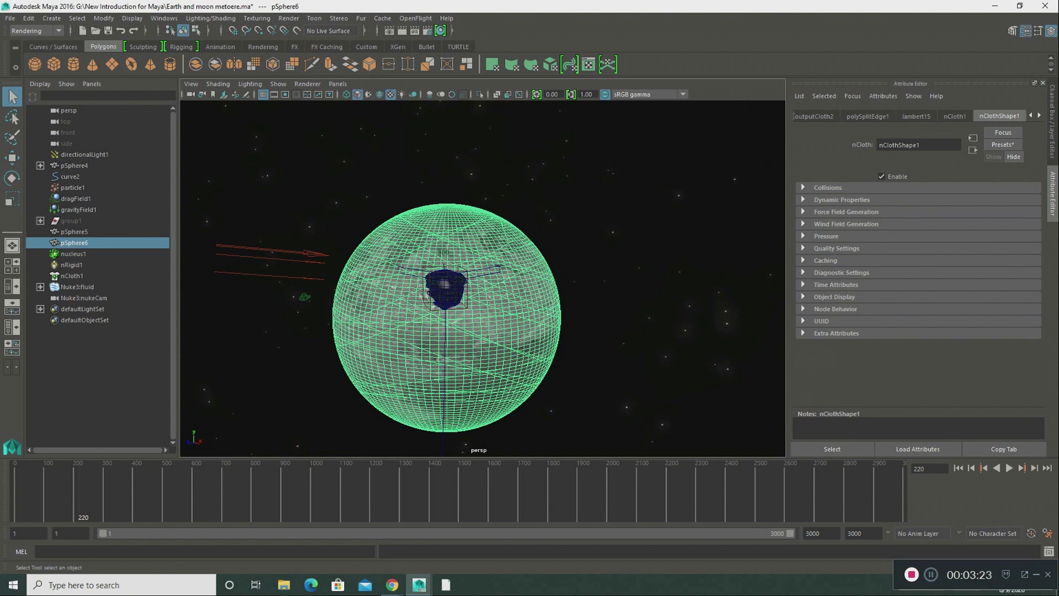
{"action": "left_click", "coordinate": [443, 290]}
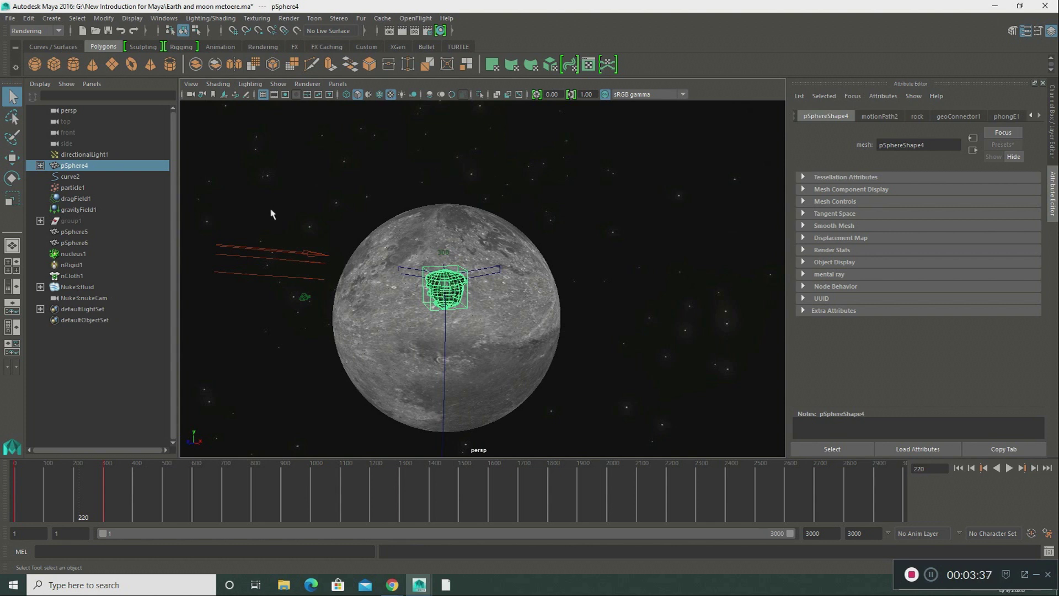
Open File Explorer and go to the My Passport (G:) drive
{"action": "left_click", "coordinate": [283, 585]}
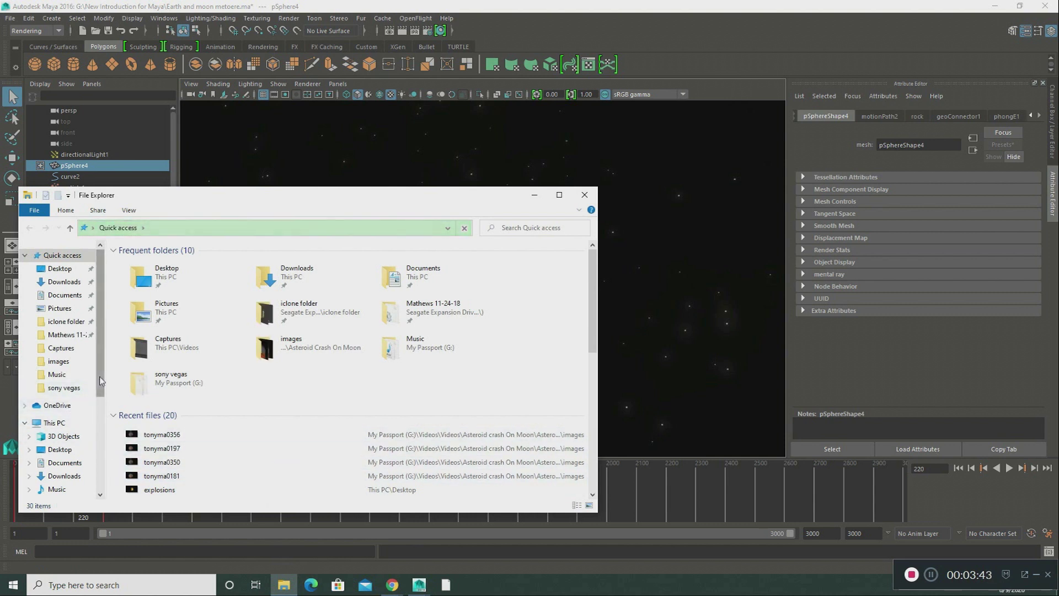
{"action": "scroll", "coordinate": [104, 427], "scroll_direction": "down", "scroll_amount": 3}
{"action": "left_click", "coordinate": [66, 471]}
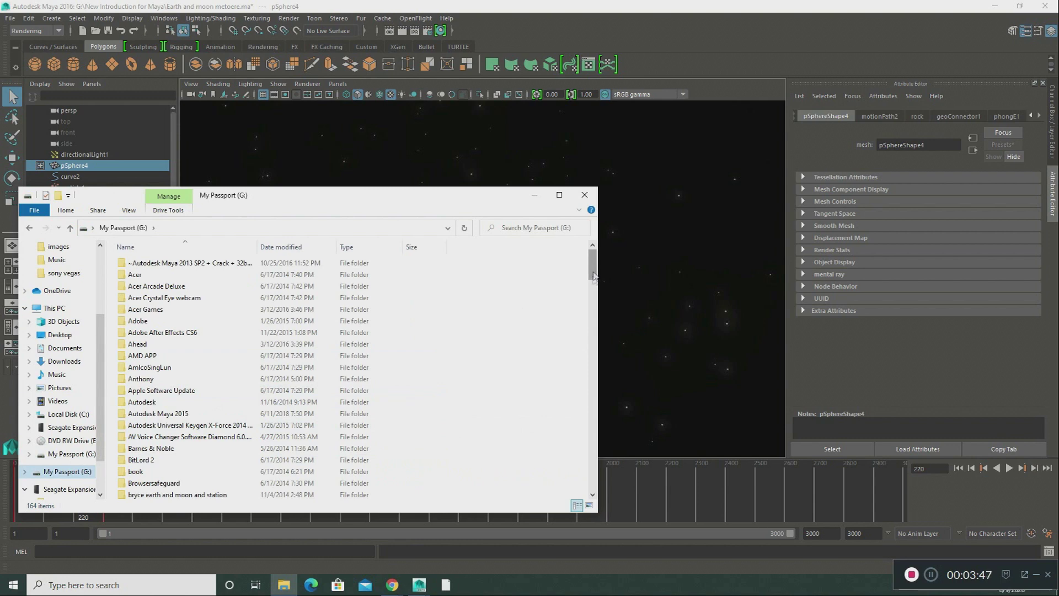
{"action": "left_click_drag", "start_coordinate": [594, 275], "coordinate": [577, 393]}
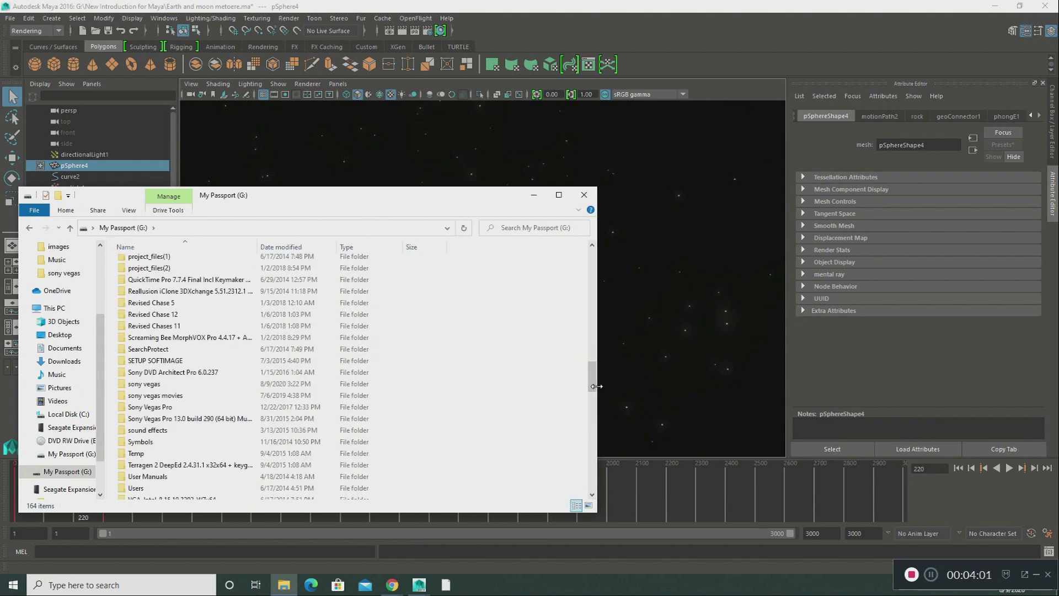
{"action": "left_click_drag", "start_coordinate": [591, 384], "coordinate": [591, 390]}
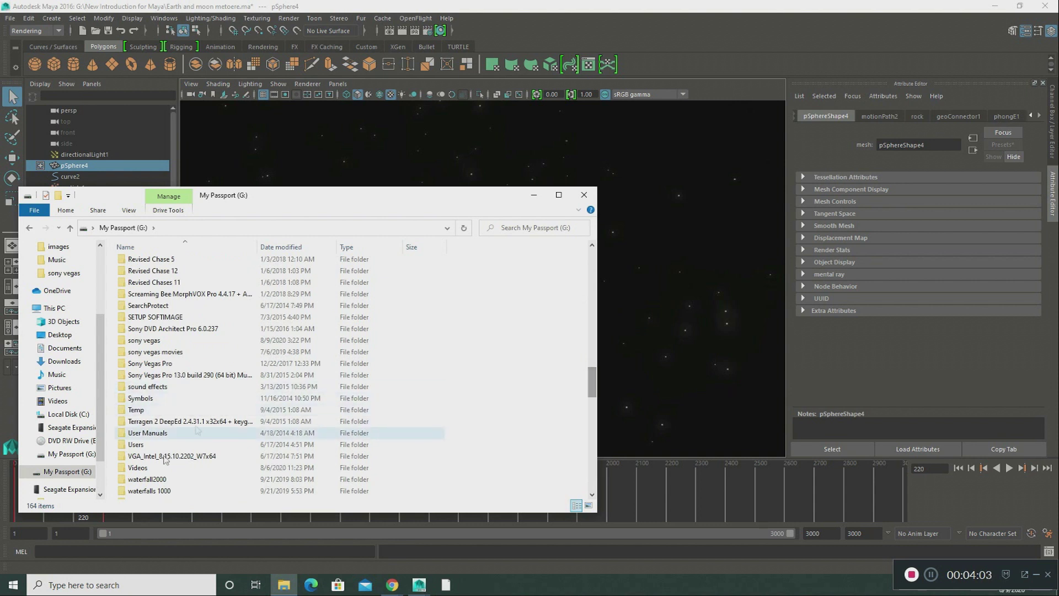
Navigate into Videos > Videos > Asteroid crash On Moon > Asteroid Crash On Moon
{"action": "left_click", "coordinate": [139, 473]}
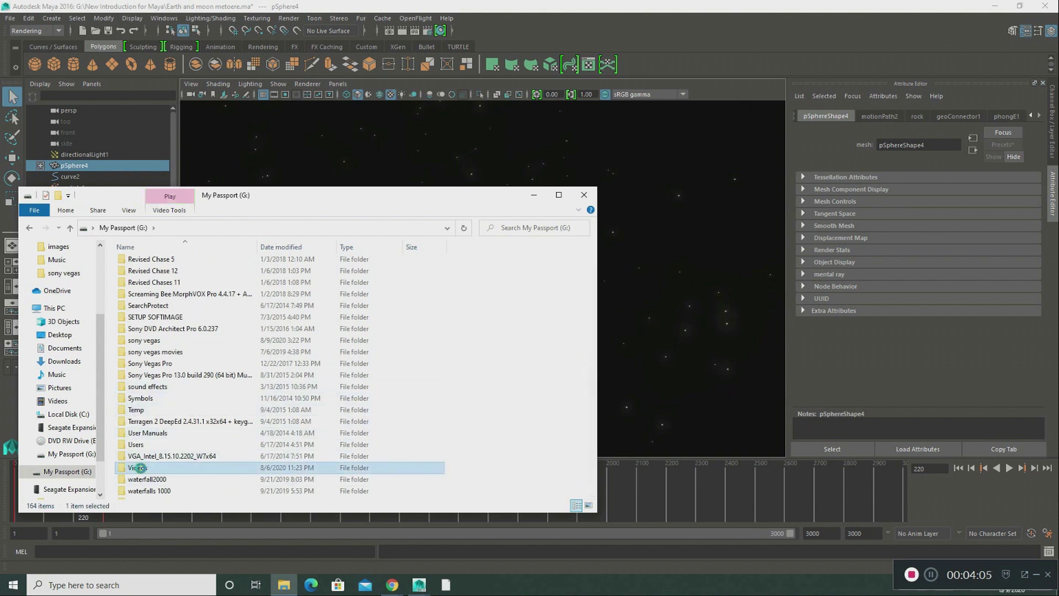
{"action": "double_click", "coordinate": [138, 469]}
{"action": "left_click", "coordinate": [268, 294]}
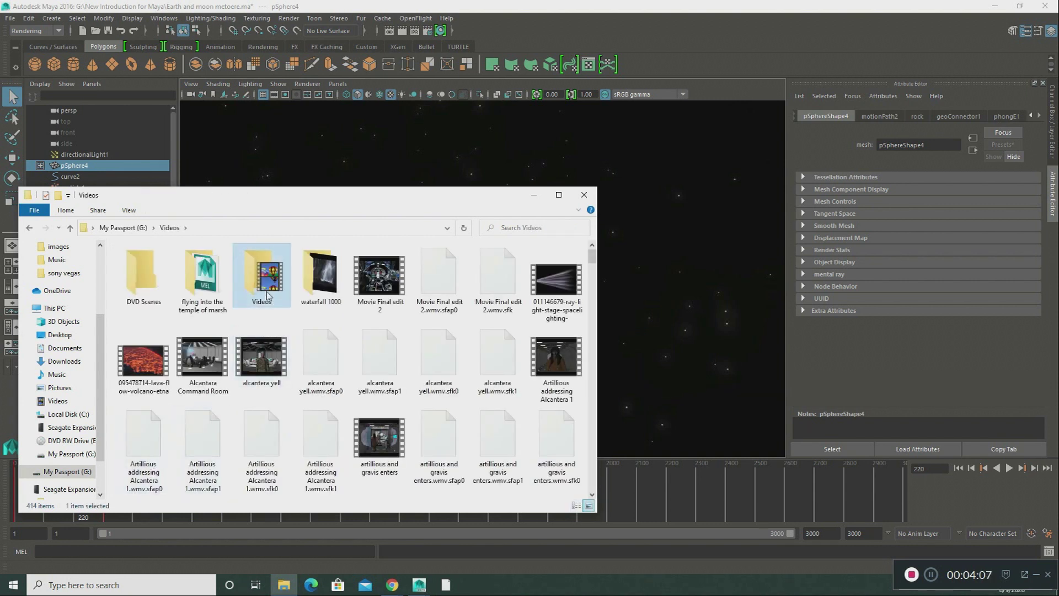
{"action": "double_click", "coordinate": [266, 295]}
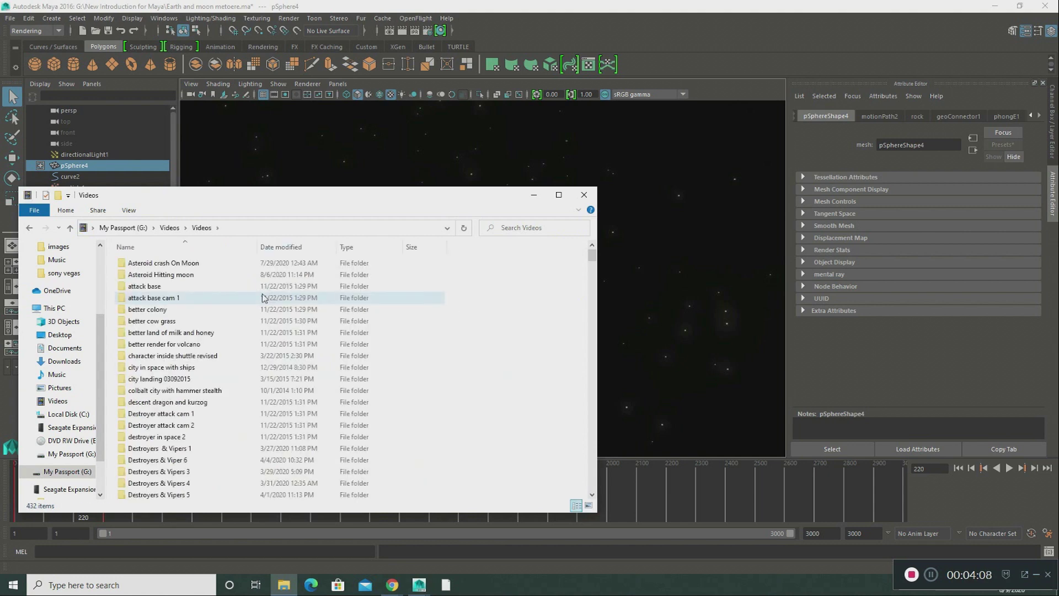
{"action": "double_click", "coordinate": [189, 264]}
{"action": "double_click", "coordinate": [187, 263]}
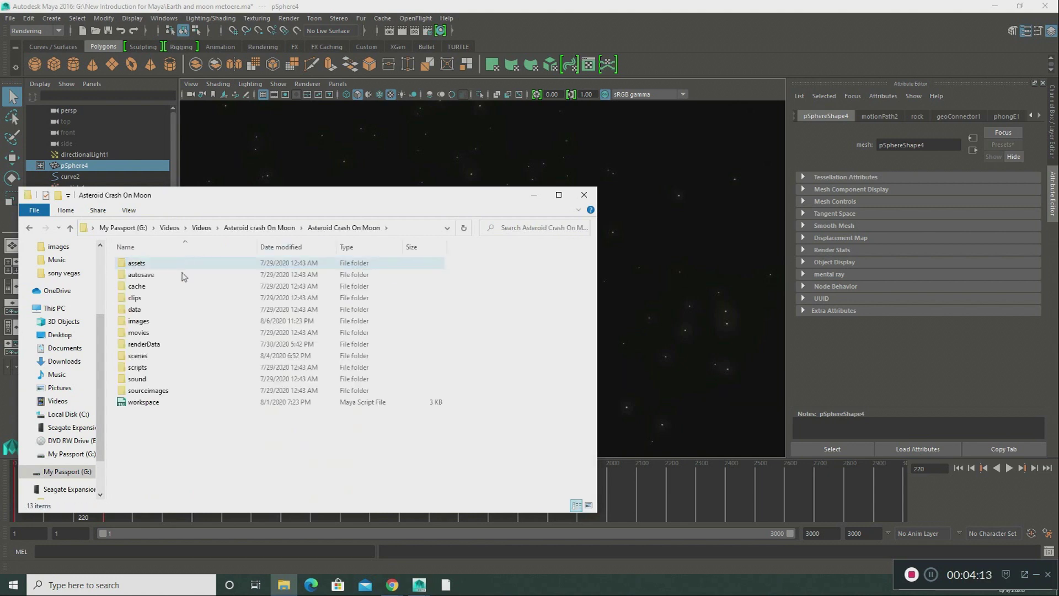
Open the images folder and view rendered frame tonyma0101 in Photos
{"action": "double_click", "coordinate": [147, 321]}
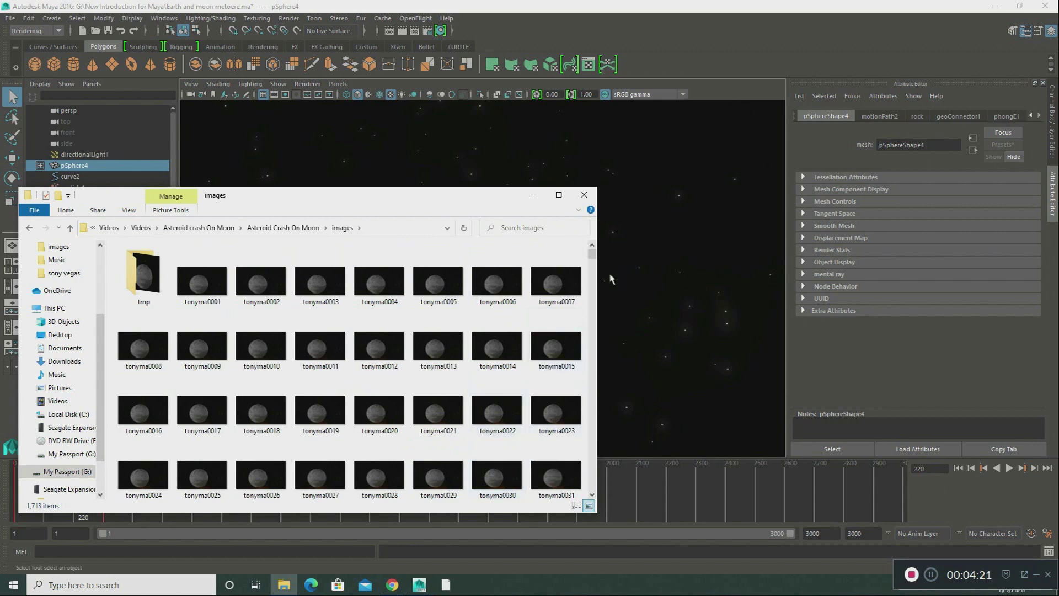
{"action": "left_click_drag", "start_coordinate": [592, 259], "coordinate": [591, 274]}
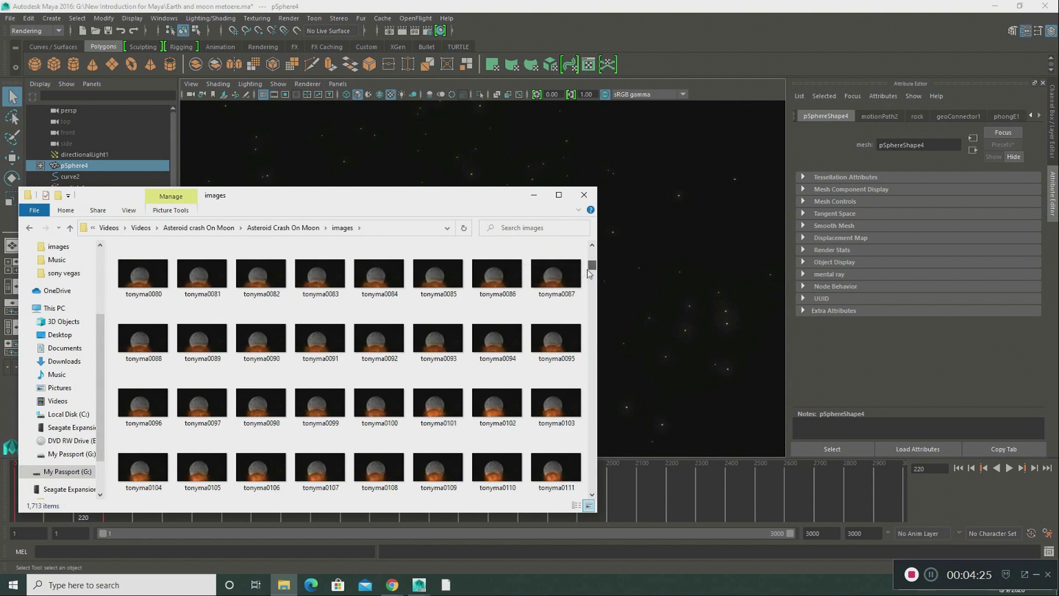
{"action": "double_click", "coordinate": [427, 408]}
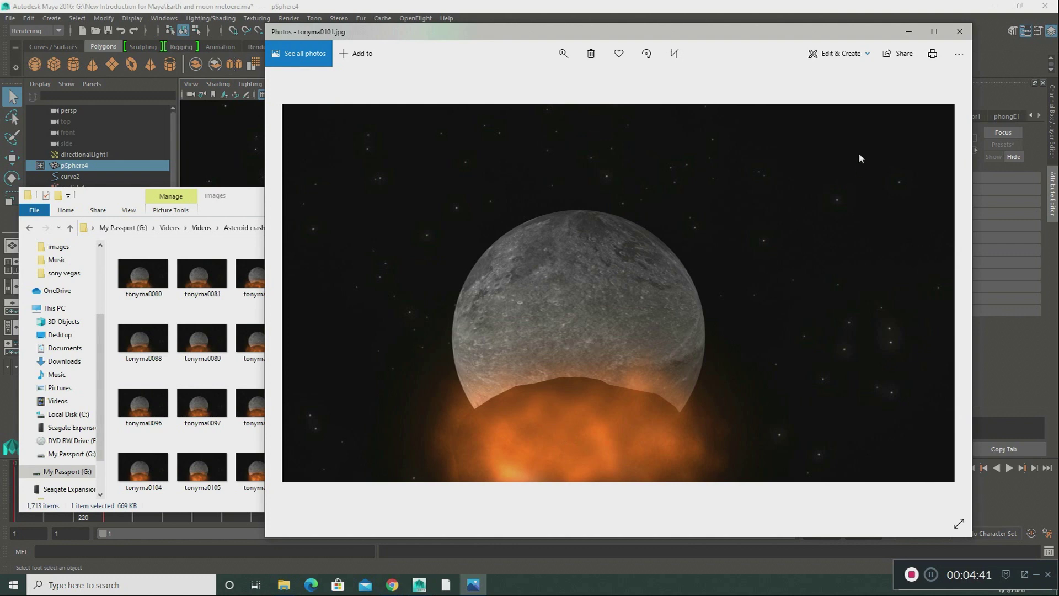
Close Photos and open rendered frame tonyma0334 from the images folder instead
{"action": "left_click", "coordinate": [958, 32]}
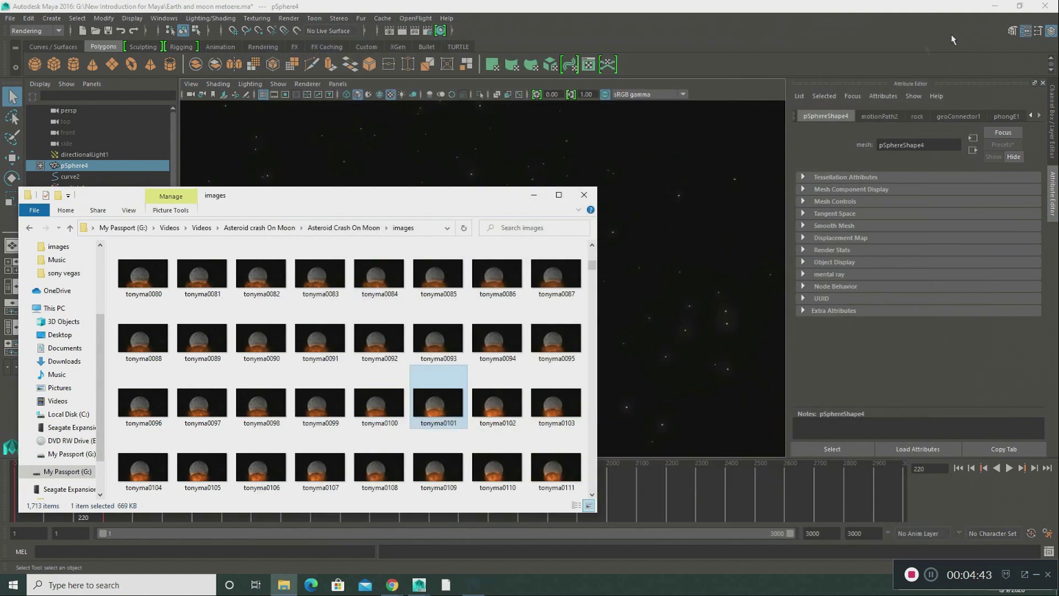
{"action": "left_click_drag", "start_coordinate": [592, 267], "coordinate": [591, 299]}
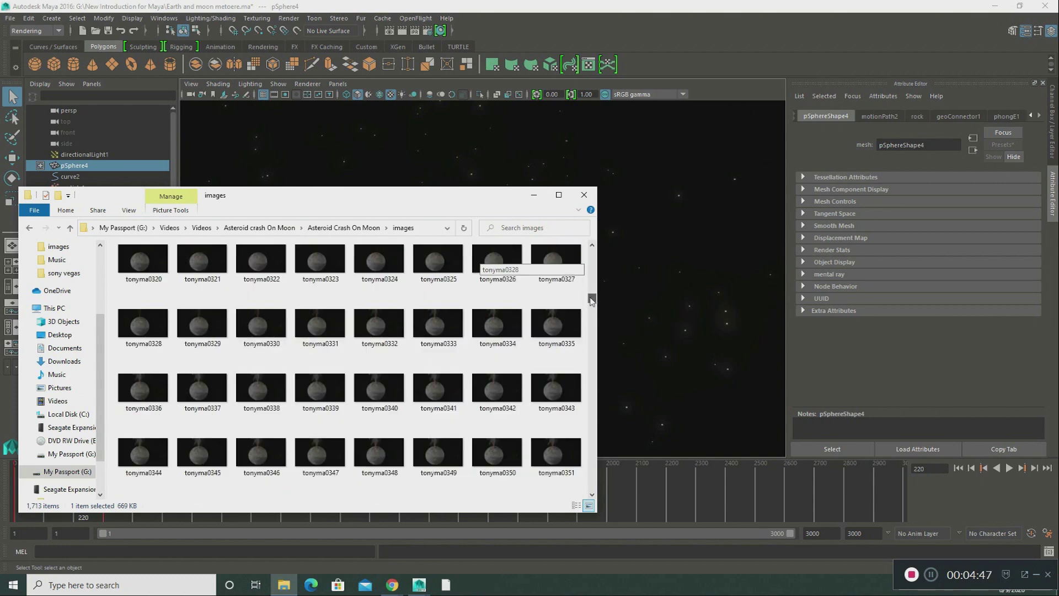
{"action": "double_click", "coordinate": [500, 324]}
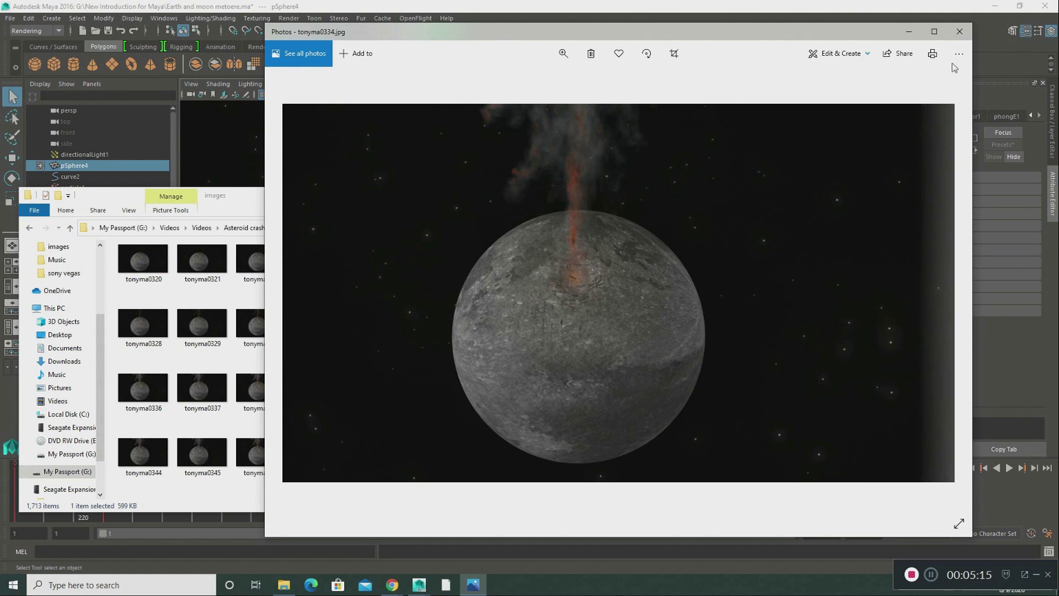
Close the Photos viewer and minimize the Maya and Chrome windows
{"action": "left_click", "coordinate": [959, 34]}
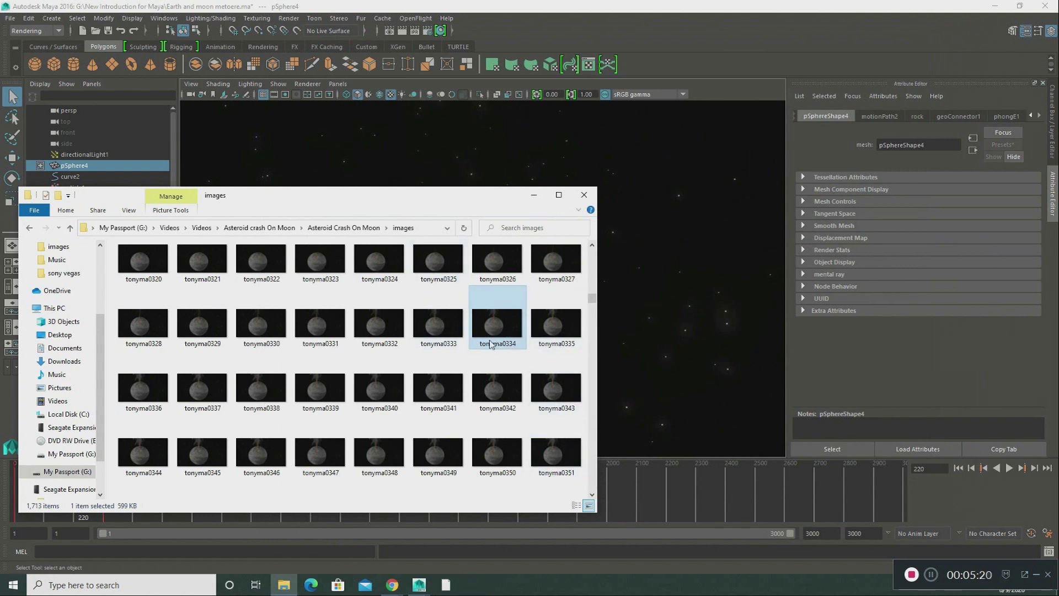
{"action": "mouse_move", "coordinate": [411, 580]}
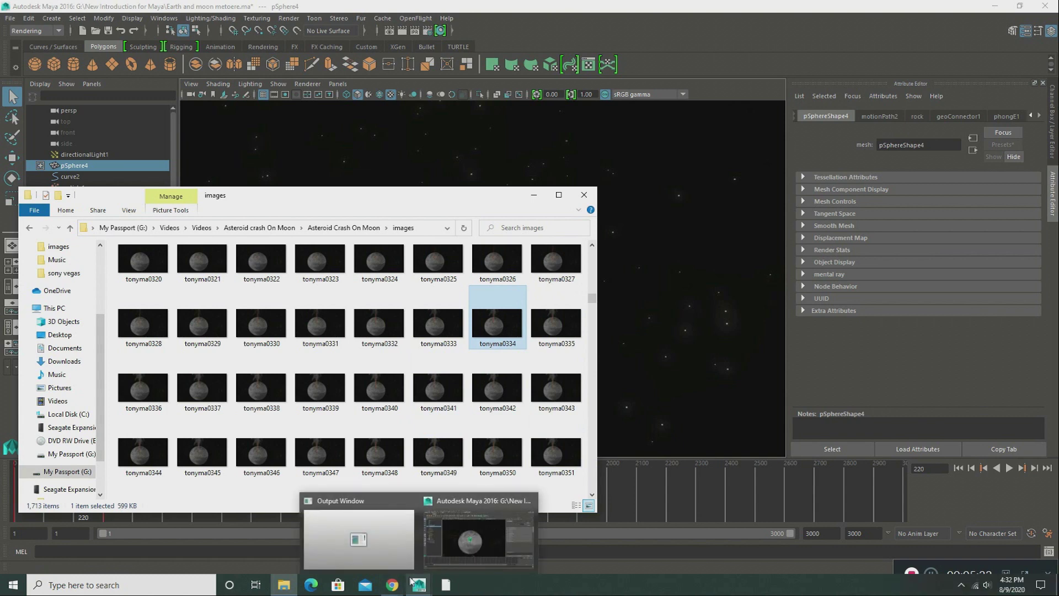
{"action": "left_click", "coordinate": [477, 538]}
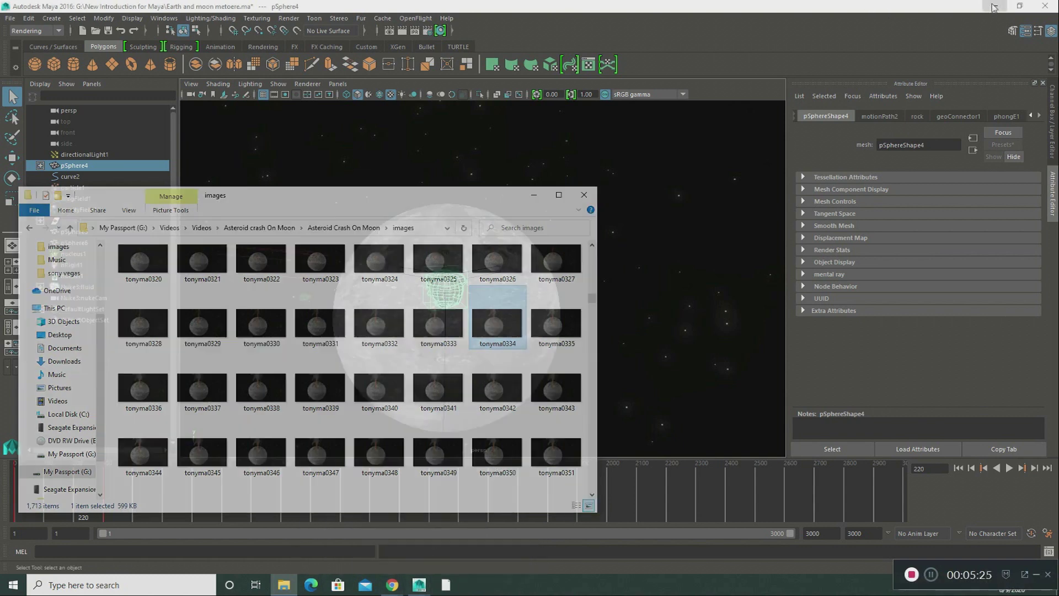
{"action": "left_click", "coordinate": [994, 8]}
{"action": "left_click", "coordinate": [995, 15]}
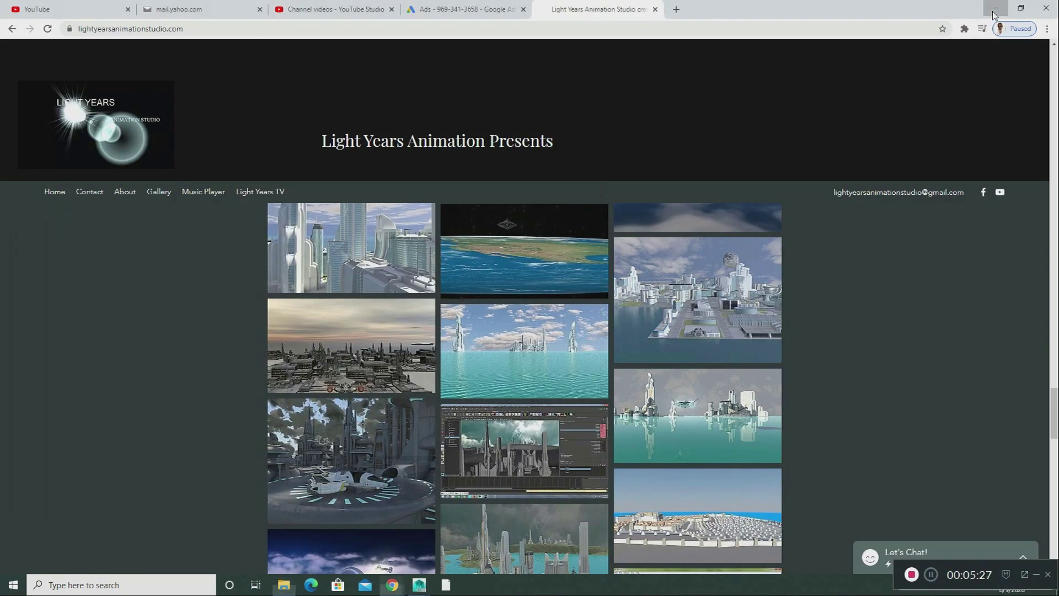
{"action": "left_click", "coordinate": [995, 11]}
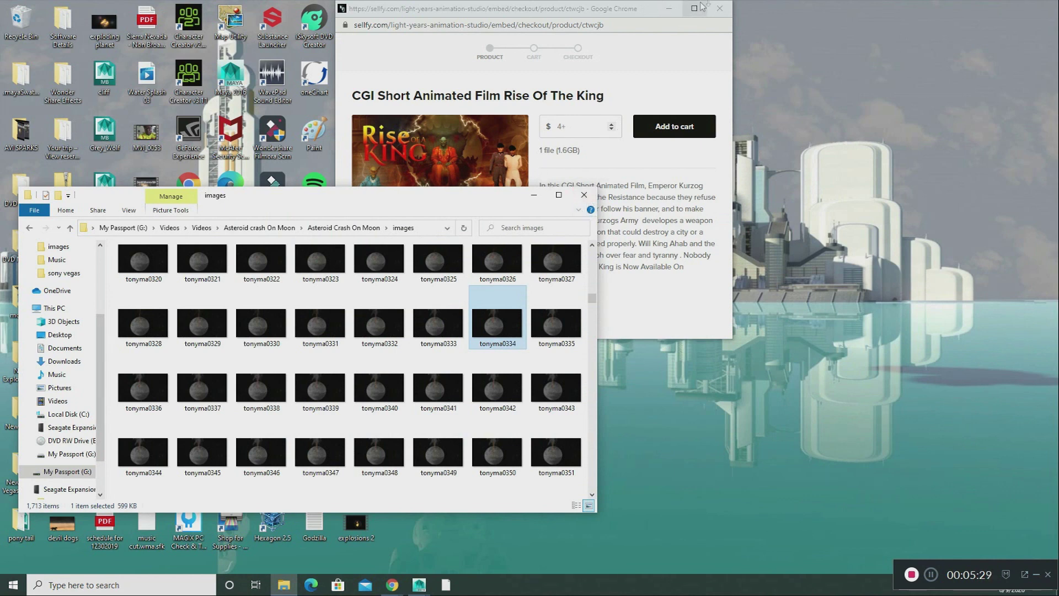
Close the checkout popup, minimize File Explorer, and launch Vegas Pro 13.0
{"action": "left_click", "coordinate": [669, 8]}
{"action": "left_click", "coordinate": [535, 196]}
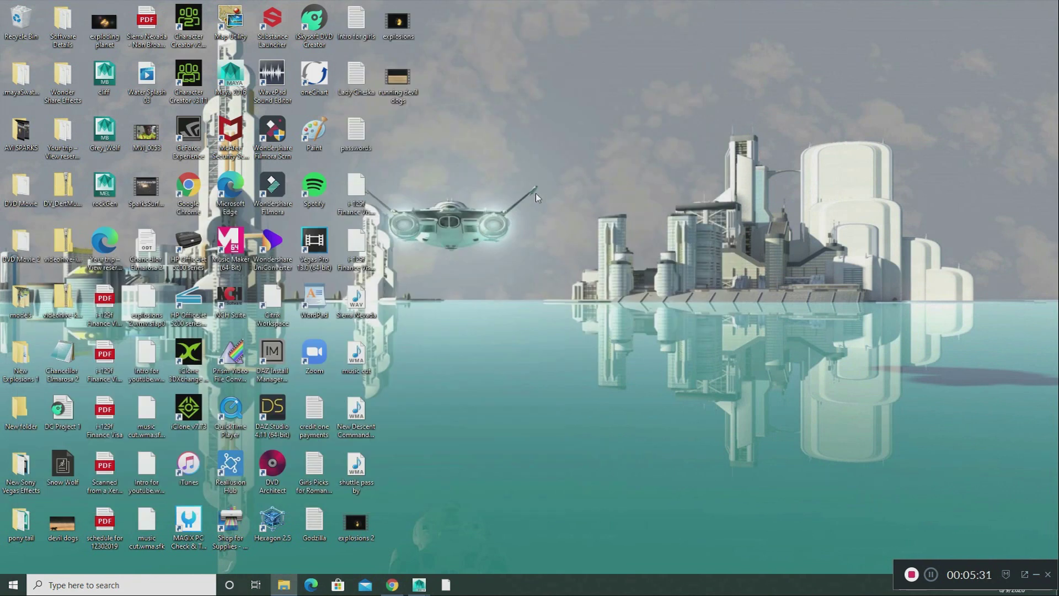
{"action": "double_click", "coordinate": [313, 250]}
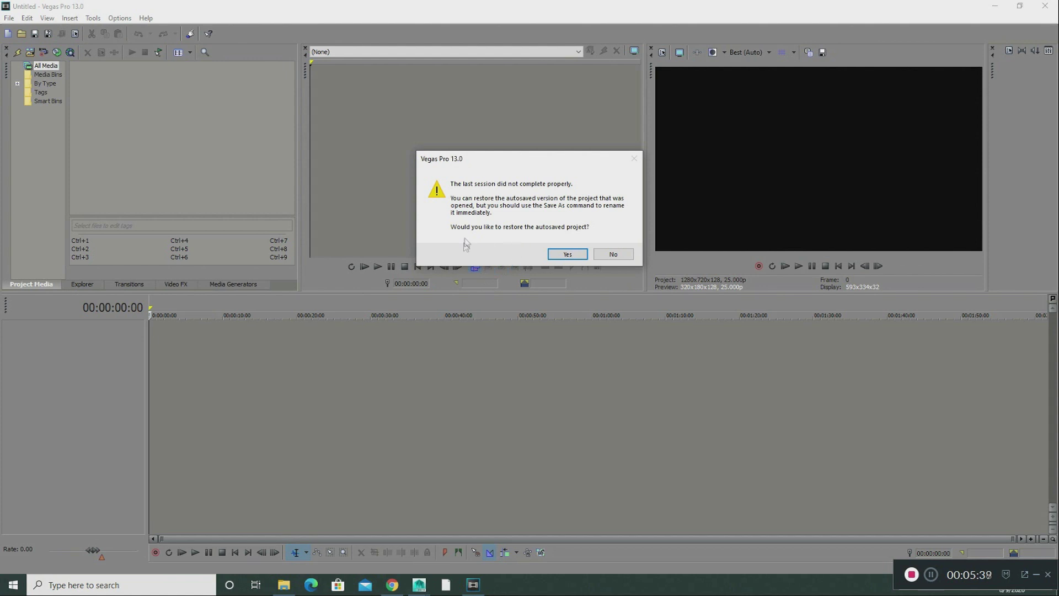
Accept Vegas Pro's prompt to restore the autosaved project from the last session
{"action": "left_click", "coordinate": [560, 255]}
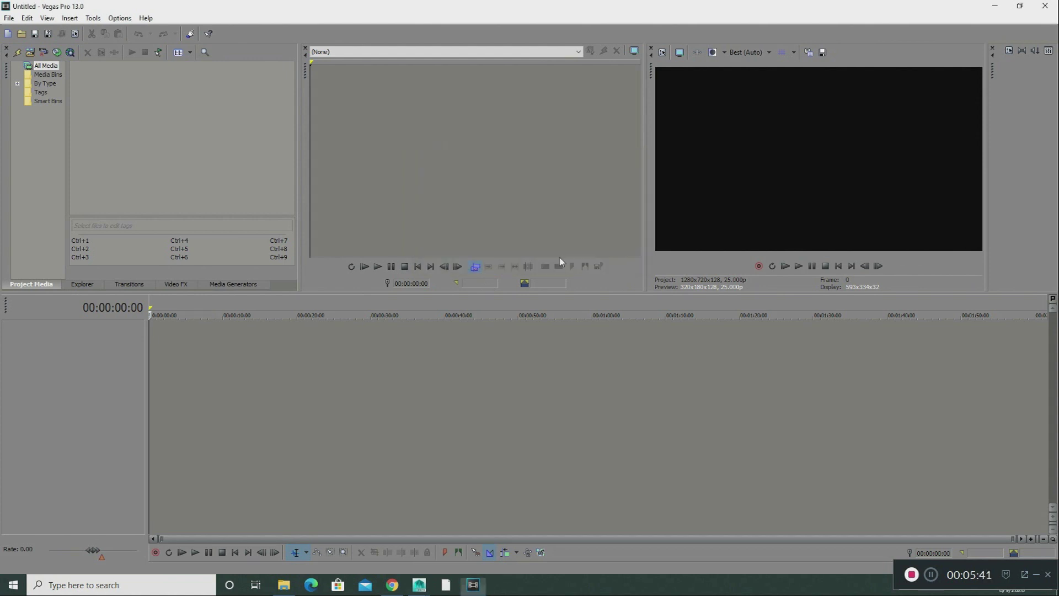